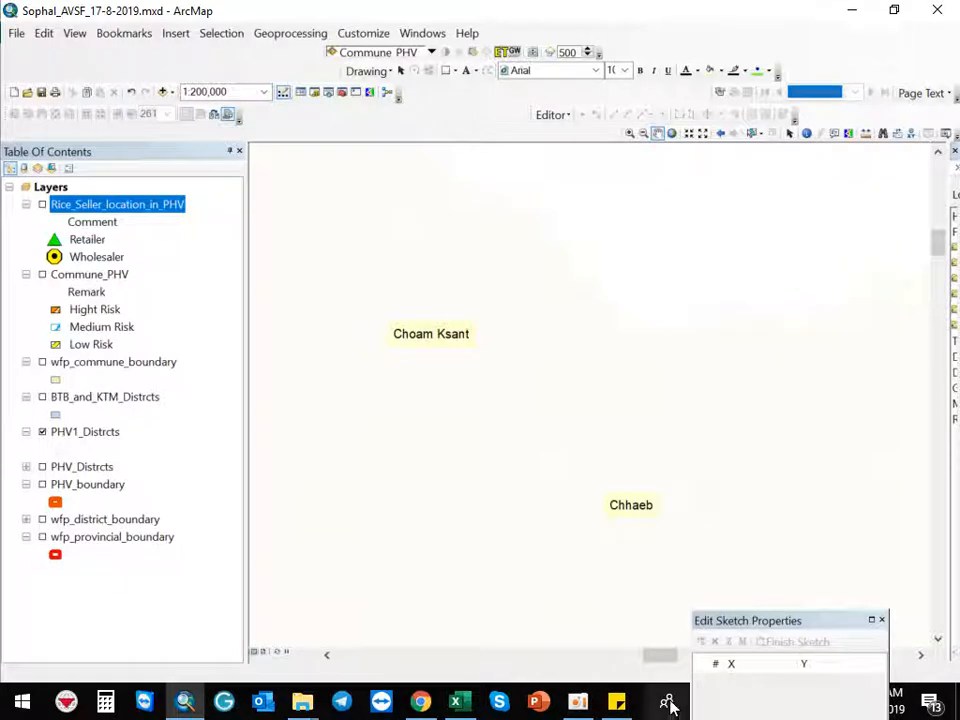
pyautogui.click(578, 702)
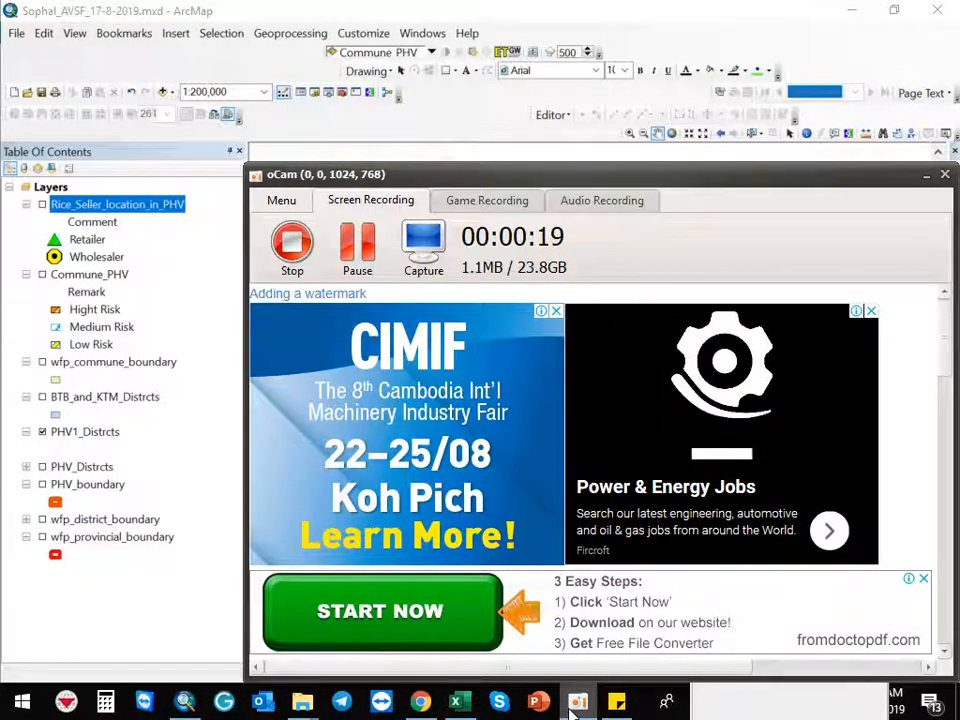
pyautogui.click(578, 702)
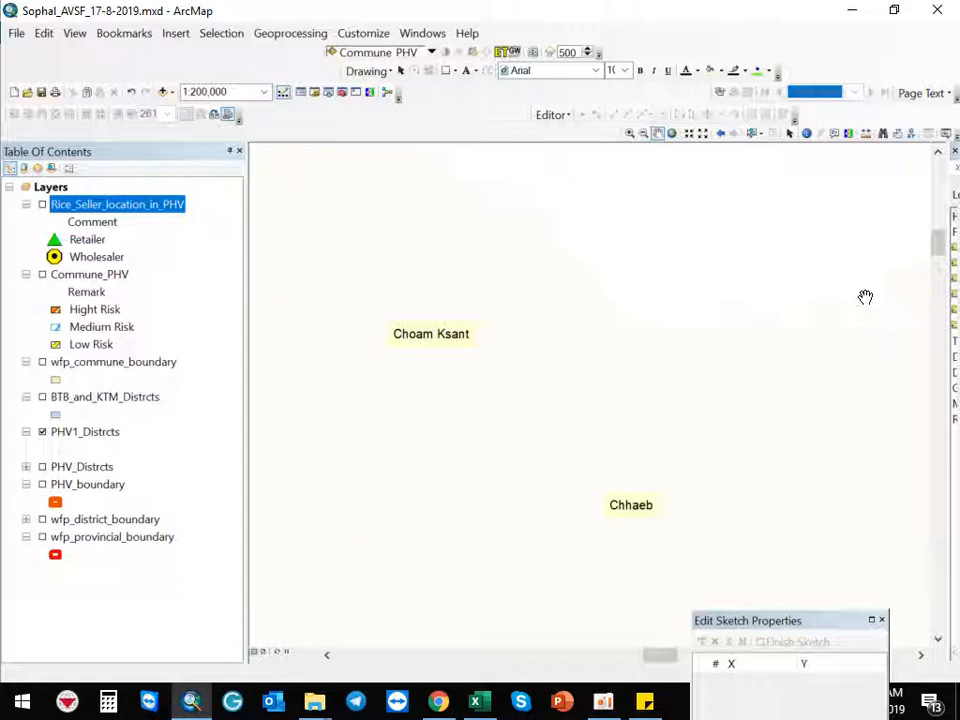
# Collapse the Commune_PHV layer's legend in the table of contents
pyautogui.click(26, 274)
pyautogui.click(26, 208)
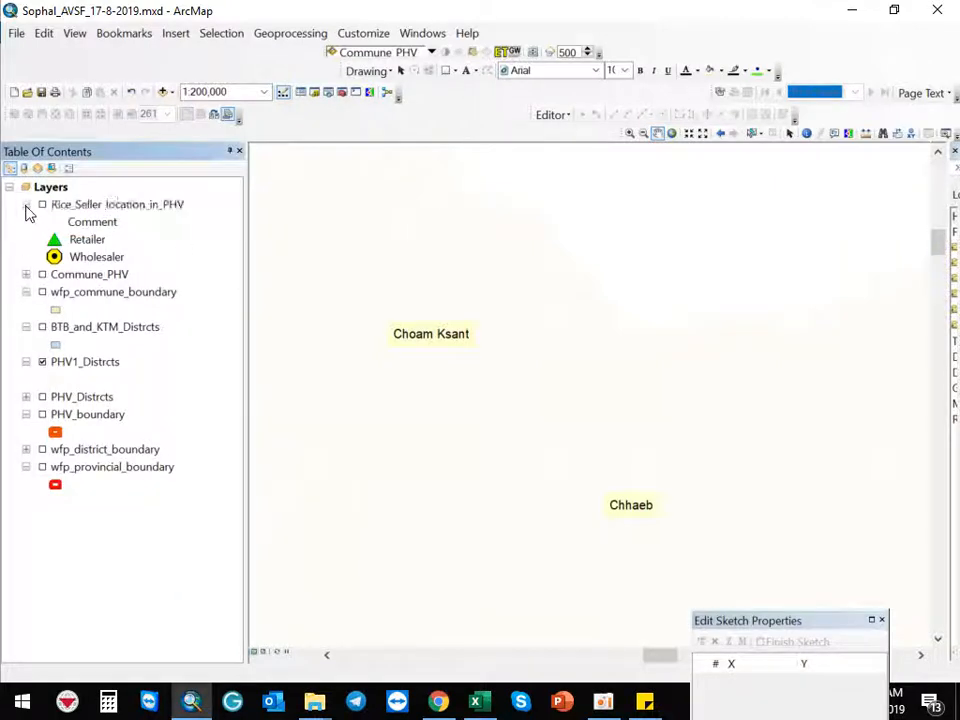
pyautogui.click(26, 274)
# Open the Catalog window and float it over the map
pyautogui.moveTo(953, 151); pyautogui.dragTo(745, 200)
pyautogui.moveTo(825, 195); pyautogui.dragTo(624, 213)
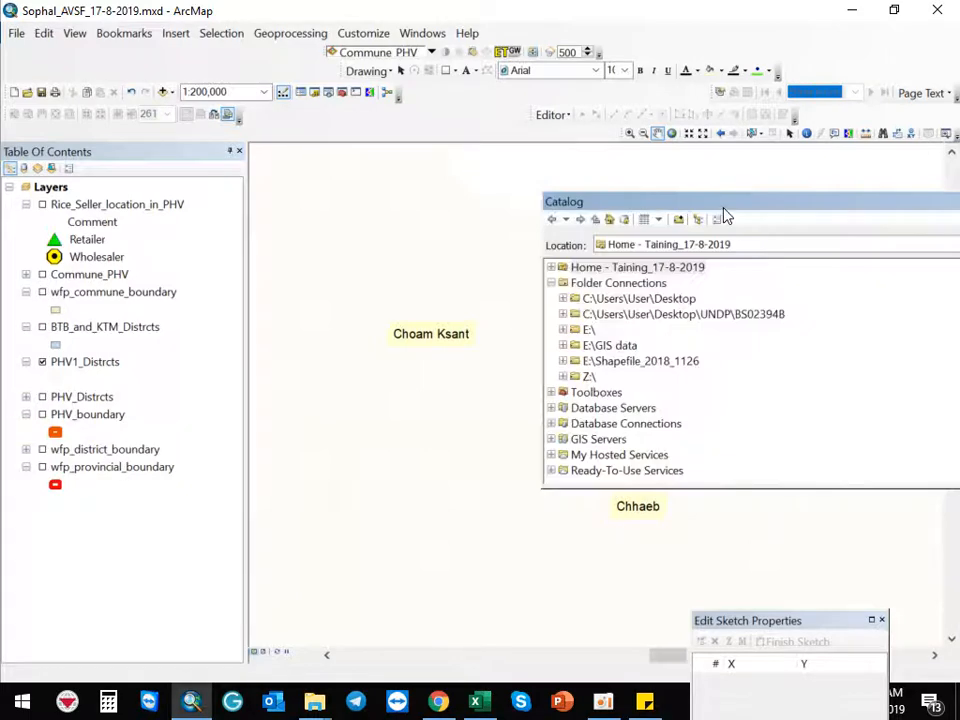
pyautogui.moveTo(543, 326); pyautogui.dragTo(686, 336)
pyautogui.moveTo(791, 206); pyautogui.dragTo(645, 214)
# Browse to E:\GIS data\Vector data, add wfp_village_centers.shp to the map and zoom to full extent
pyautogui.click(562, 342)
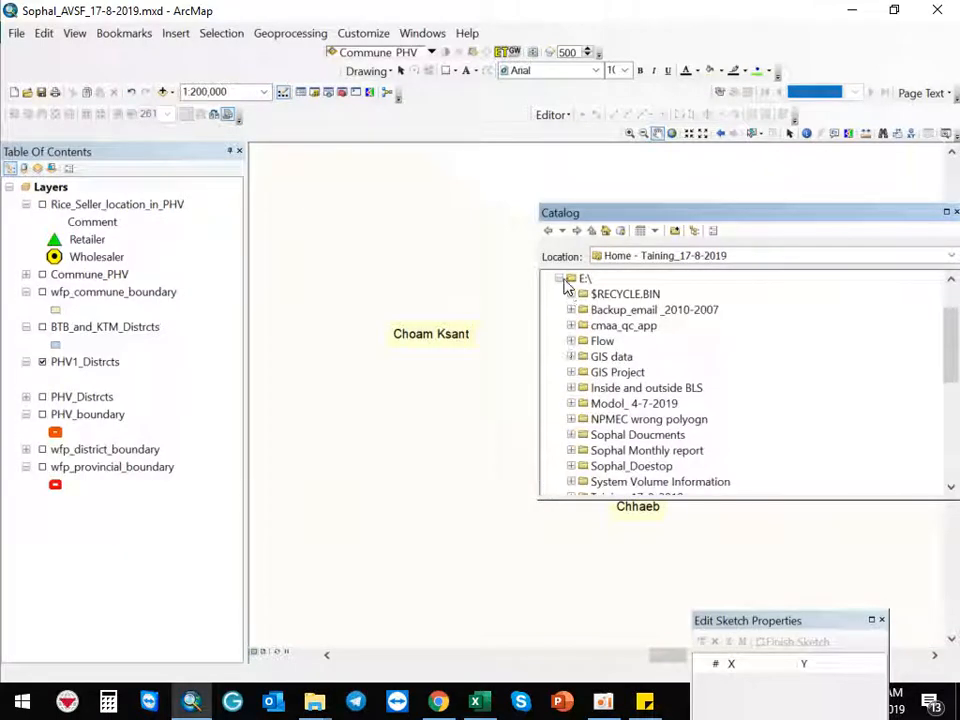
pyautogui.click(572, 357)
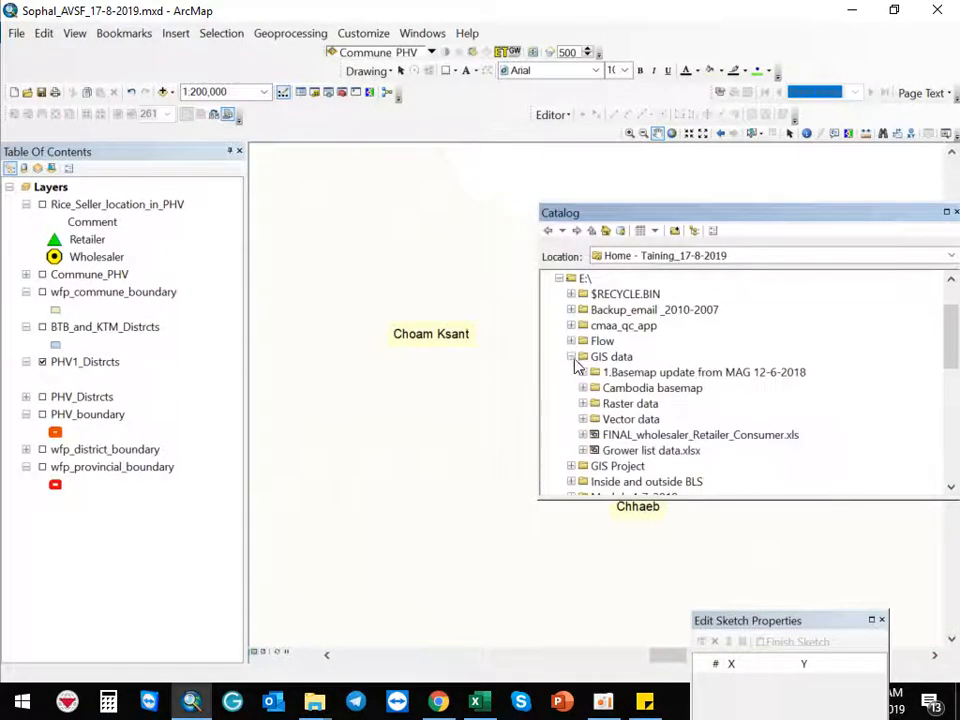
pyautogui.click(584, 419)
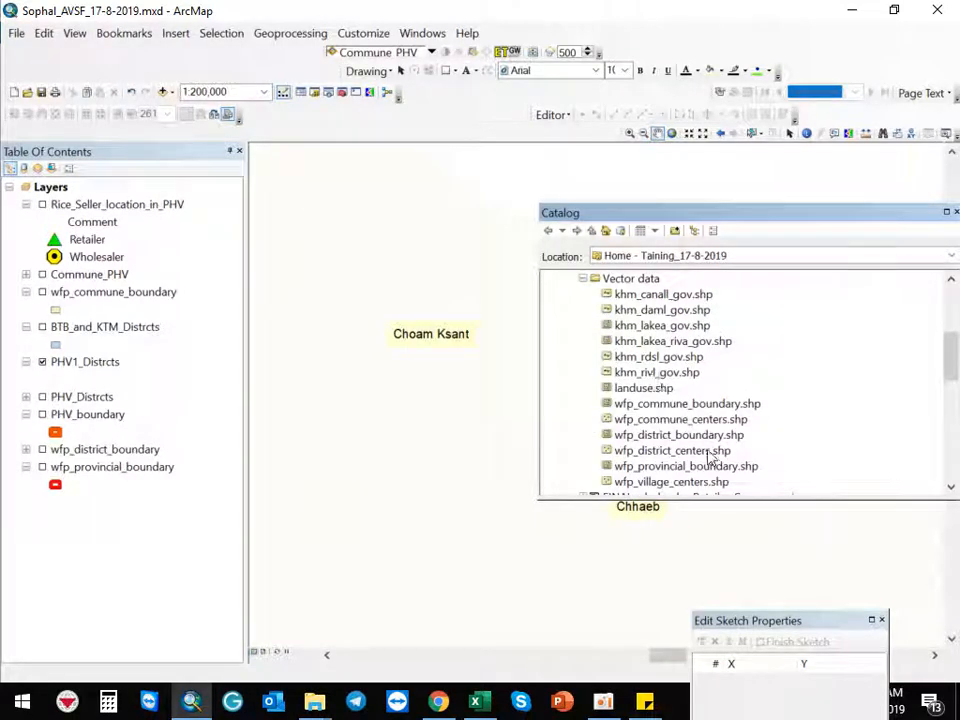
pyautogui.scroll(-3, 700, 440)
pyautogui.scroll(3, 695, 425)
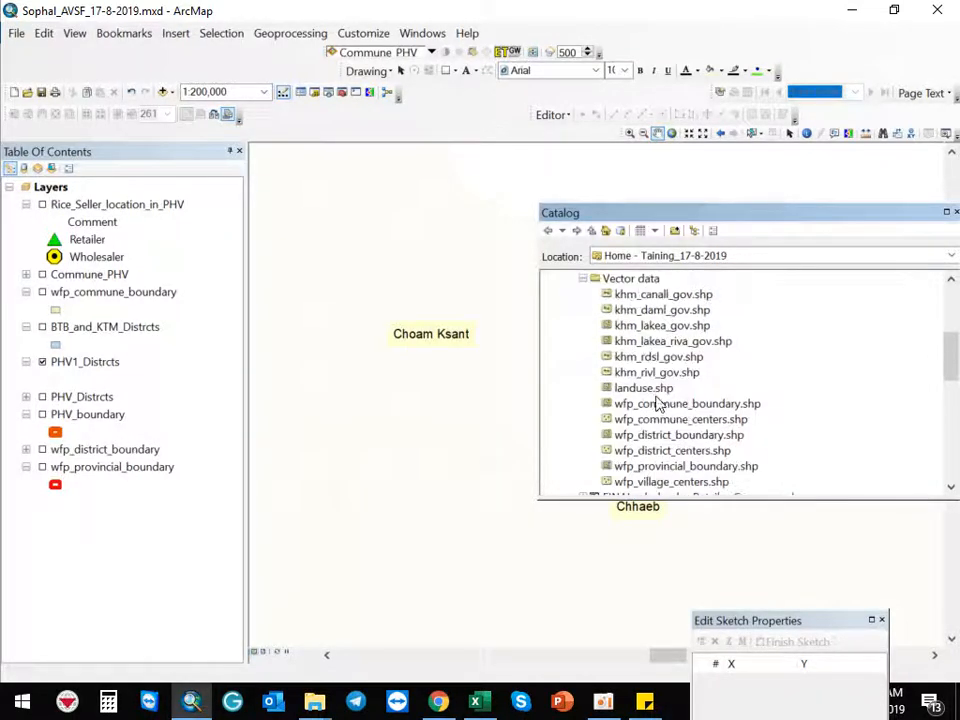
pyautogui.moveTo(677, 484); pyautogui.dragTo(163, 190)
pyautogui.moveTo(681, 213); pyautogui.dragTo(573, 540)
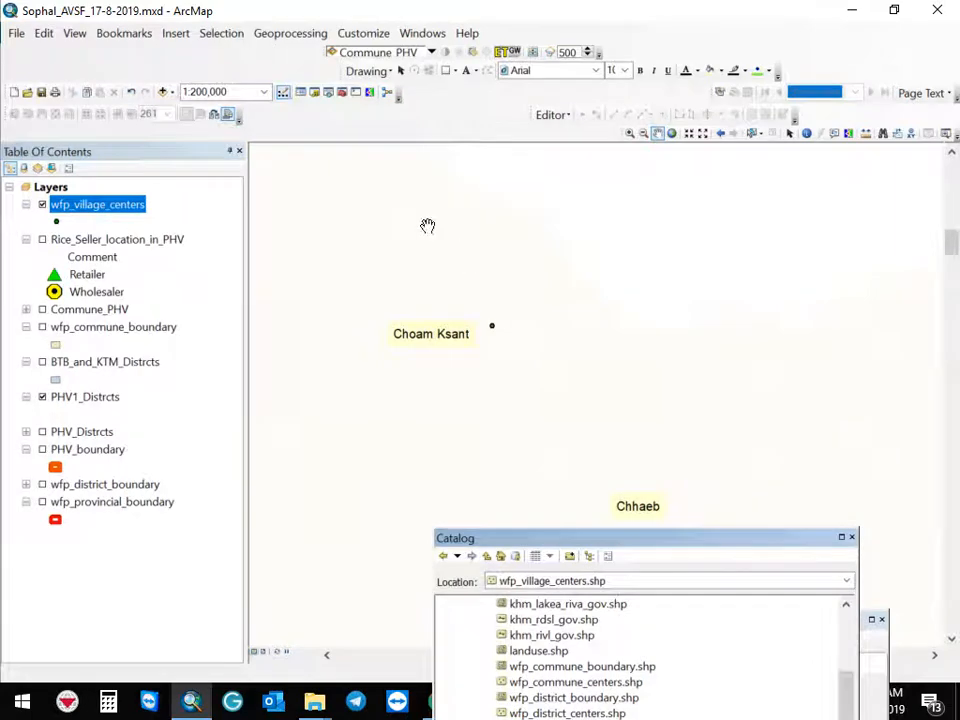
pyautogui.click(671, 134)
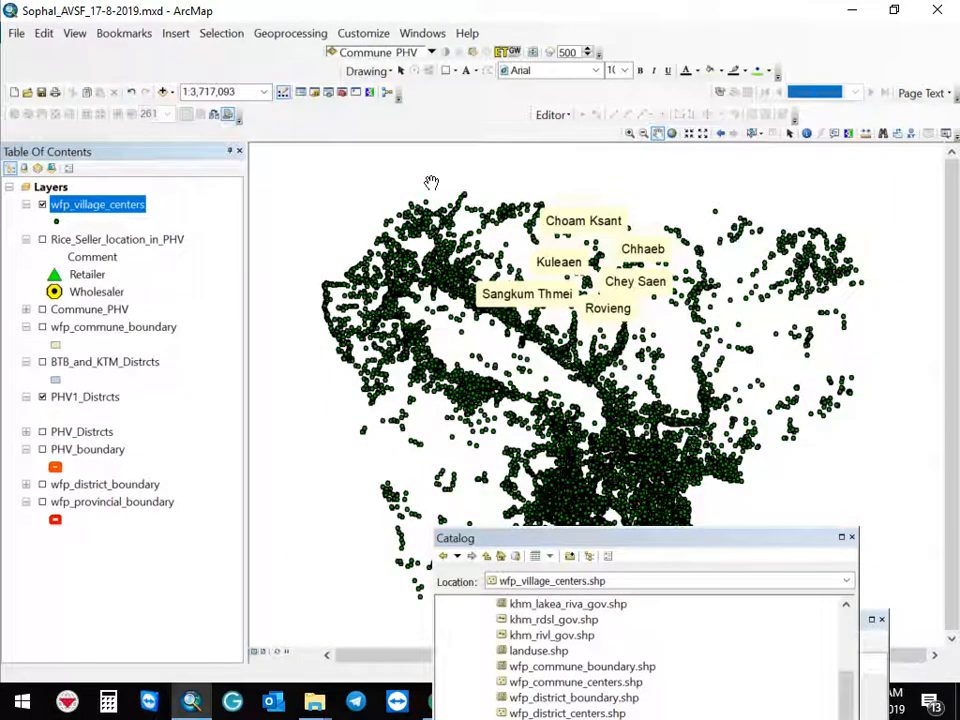
# Hide the PHV1_Distrcts layer and display the wfp_provincial_boundary layer
pyautogui.click(46, 396)
pyautogui.click(45, 397)
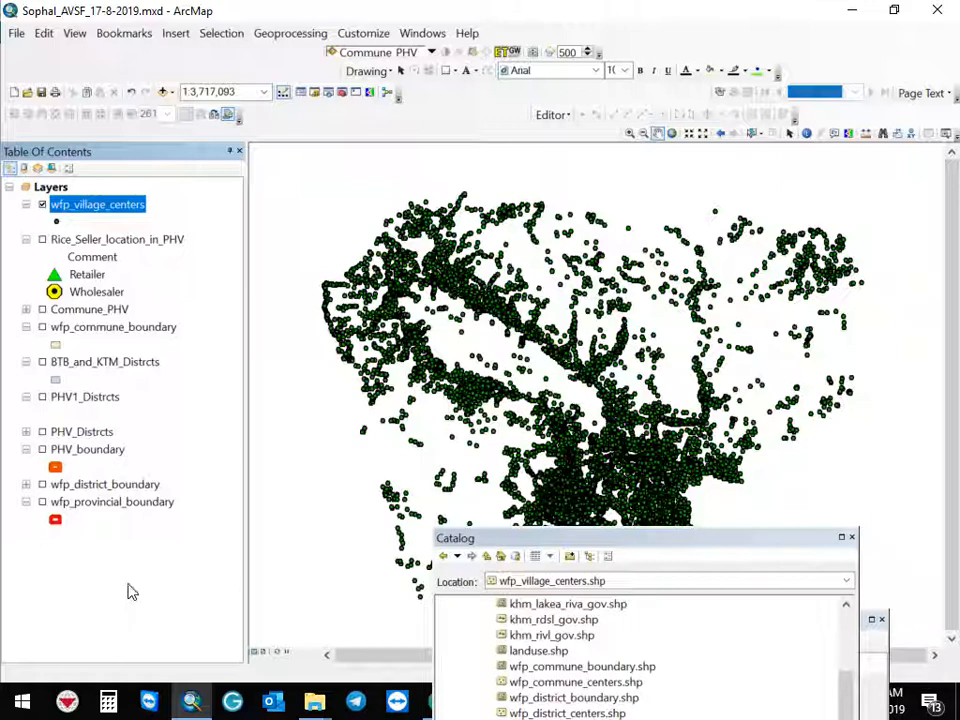
pyautogui.click(42, 502)
pyautogui.moveTo(583, 539); pyautogui.dragTo(670, 535)
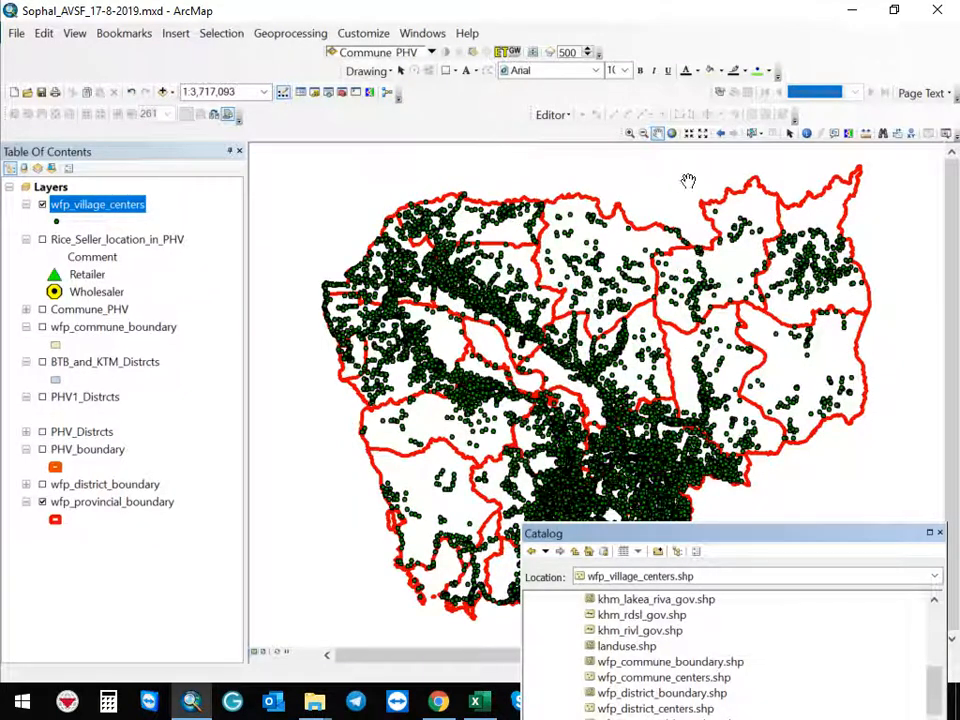
# Select a northern province polygon on the map and open the Clip geoprocessing tool
pyautogui.click(755, 134)
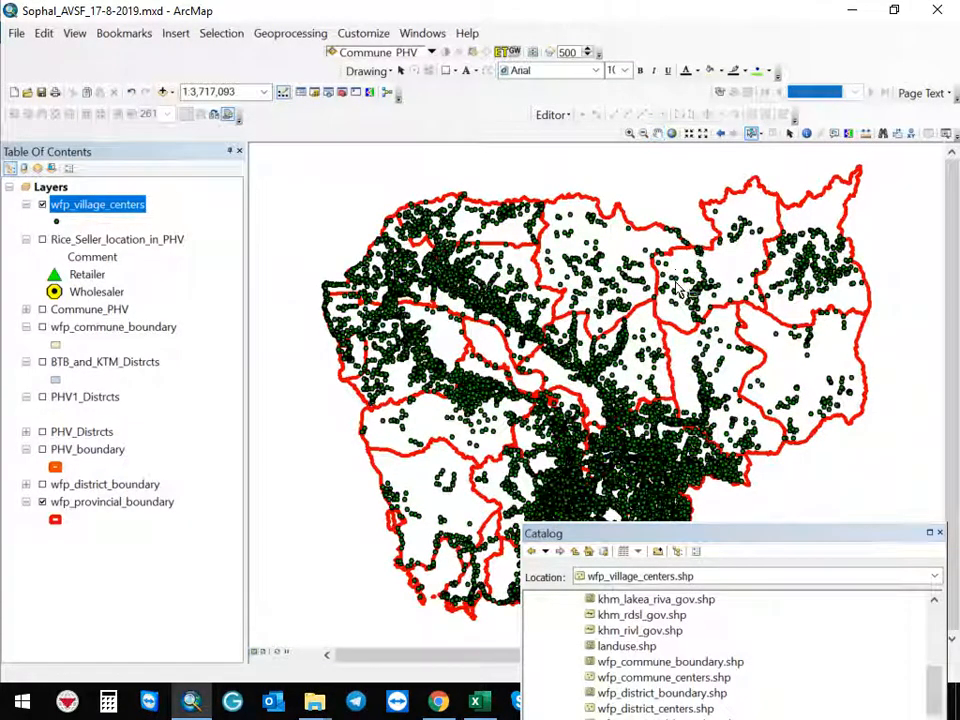
pyautogui.click(620, 250)
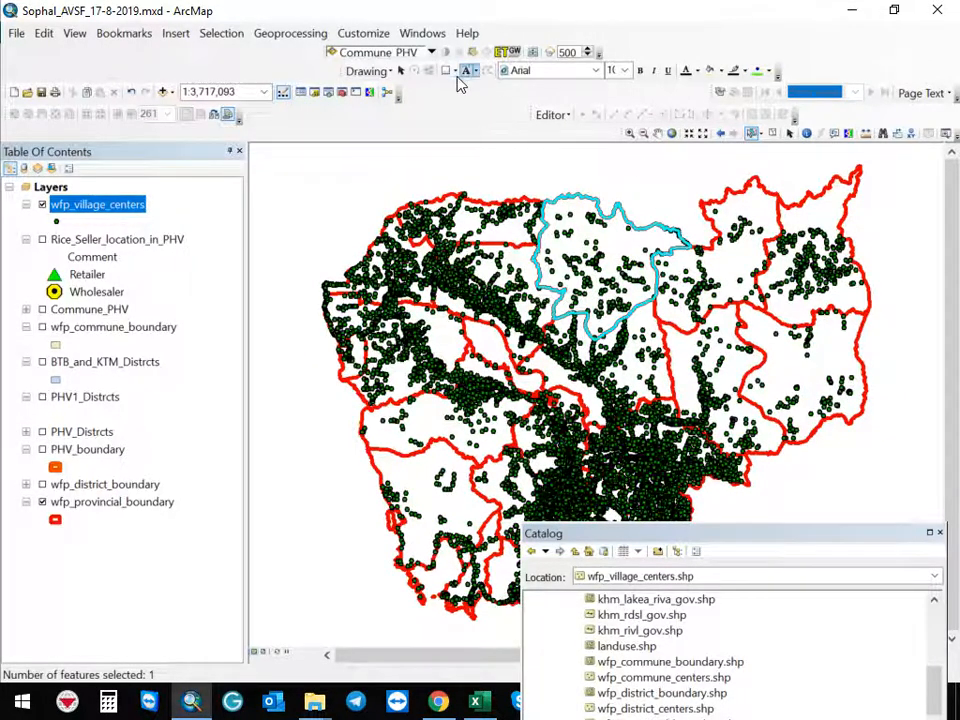
pyautogui.click(292, 34)
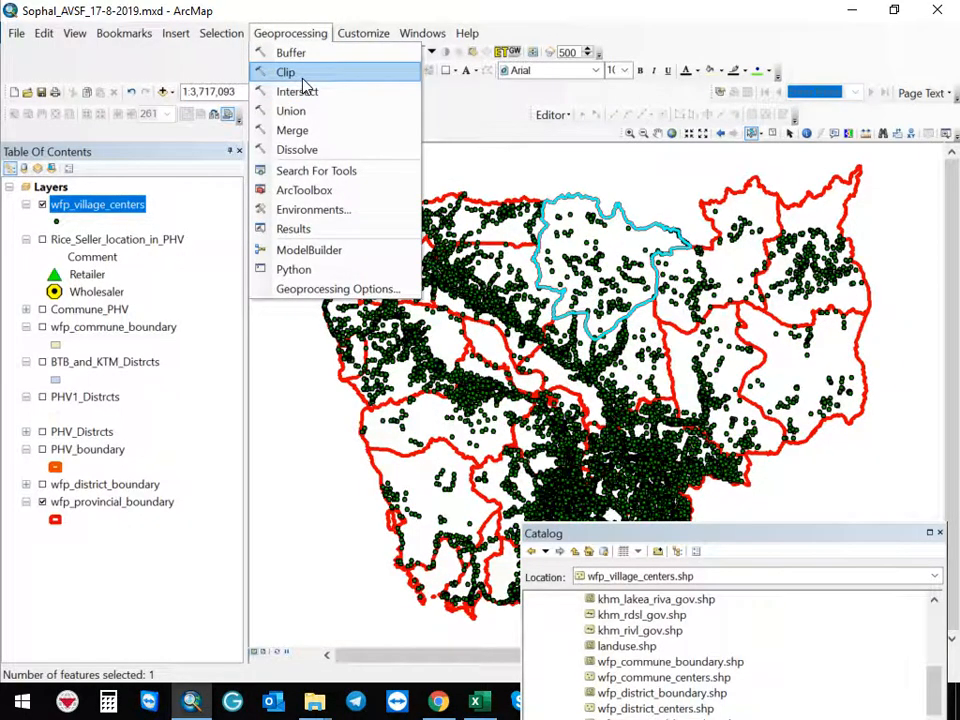
pyautogui.click(302, 79)
pyautogui.moveTo(531, 94); pyautogui.dragTo(302, 75)
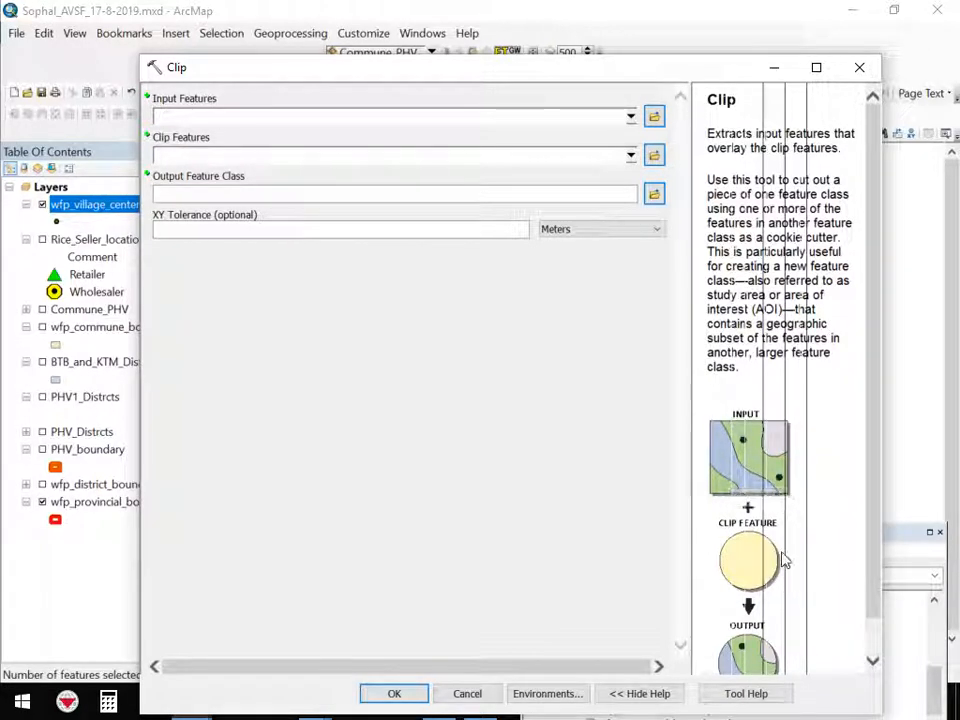
pyautogui.moveTo(872, 452); pyautogui.dragTo(868, 546)
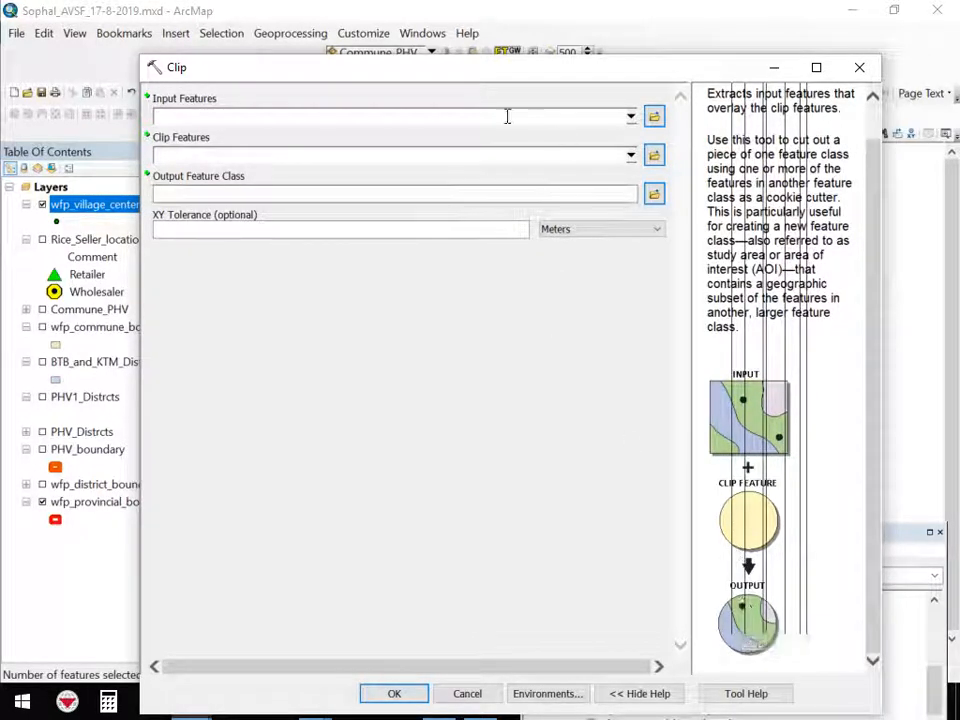
# Set the Clip tool's Input Features to wfp_provincial_boundary
pyautogui.click(631, 118)
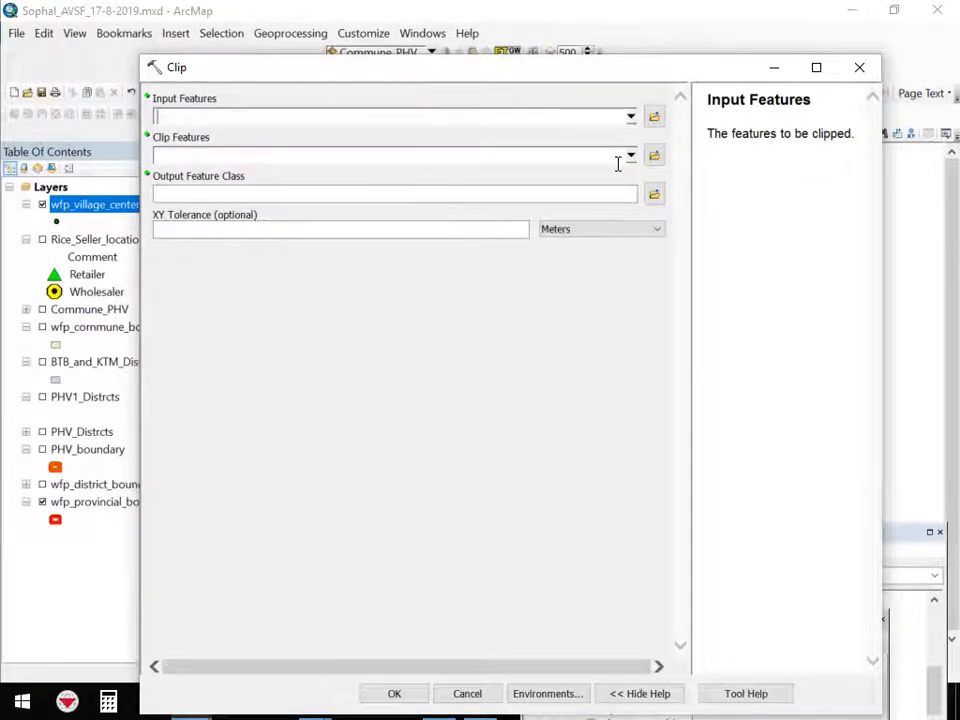
pyautogui.click(630, 116)
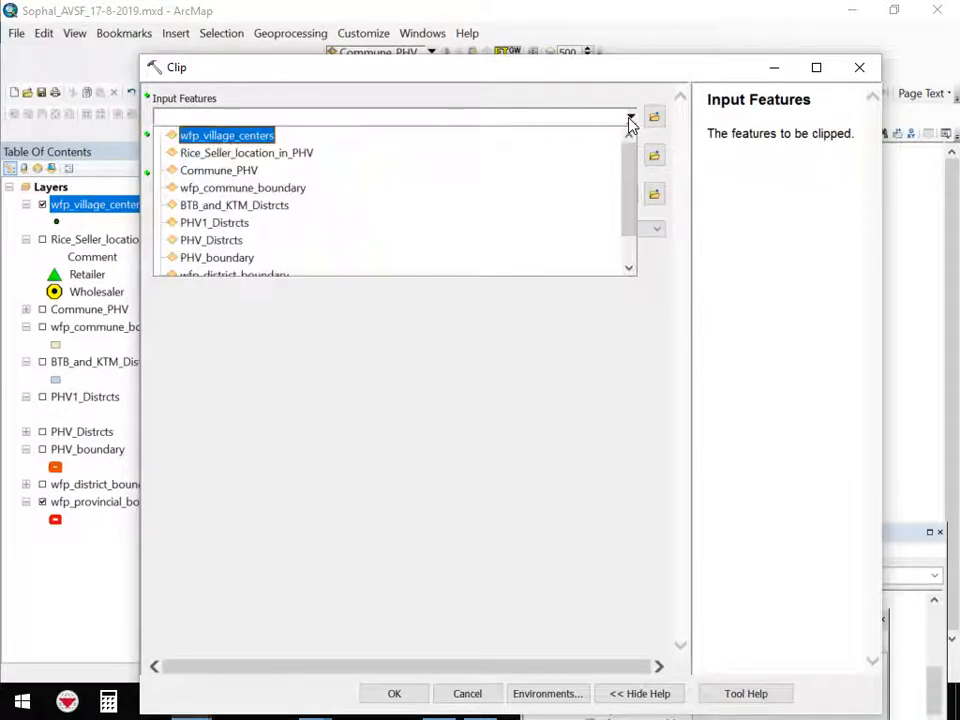
pyautogui.moveTo(628, 191); pyautogui.dragTo(636, 261)
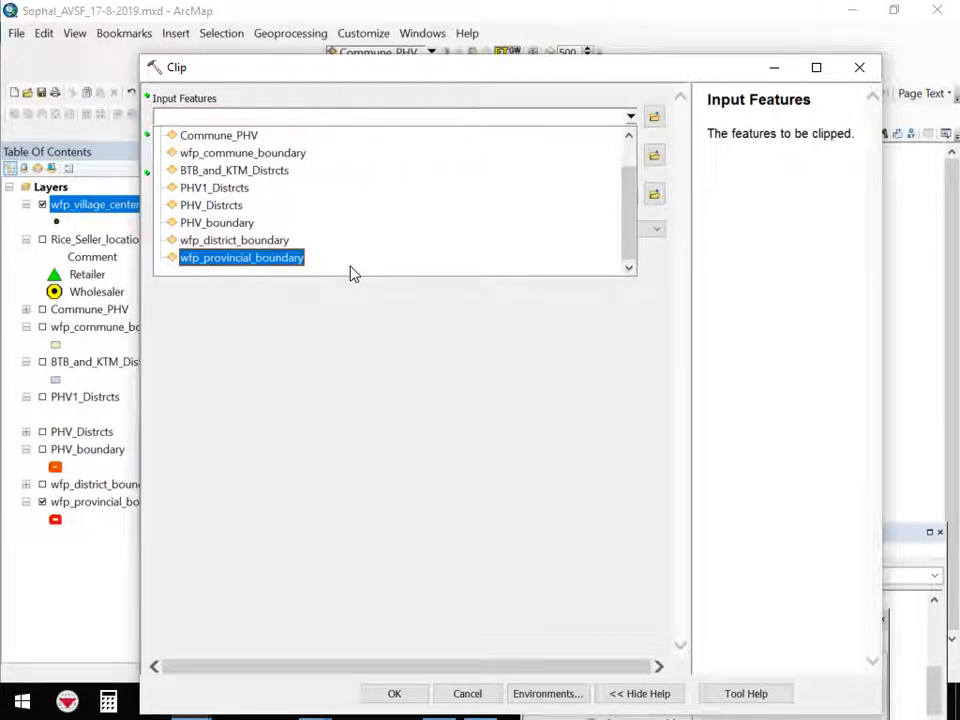
pyautogui.click(296, 260)
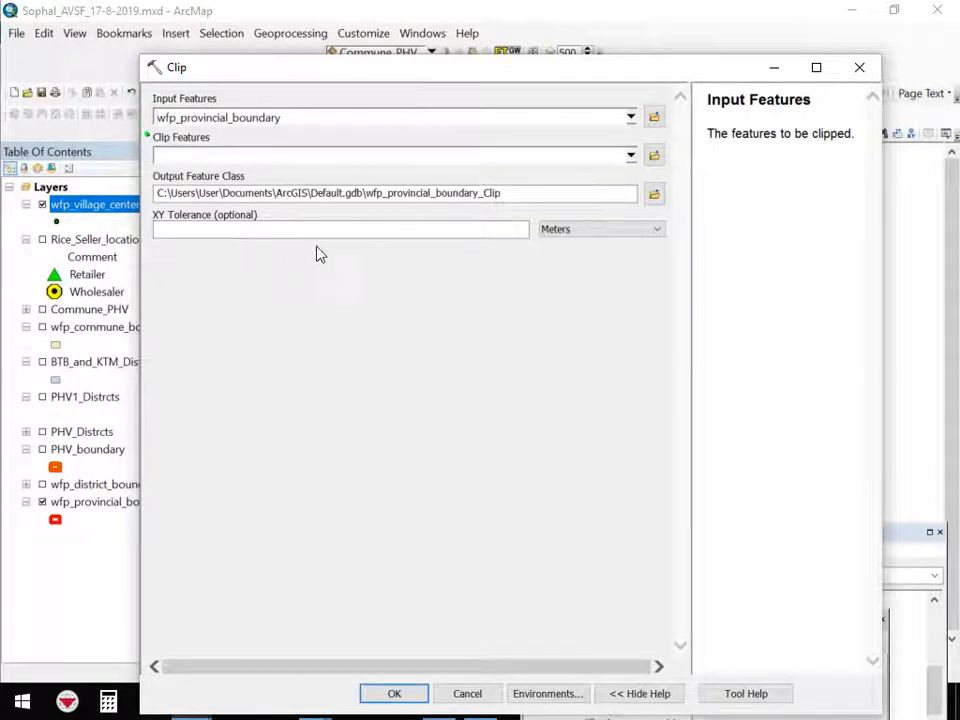
# Set the Clip Features to wfp_village_centers
pyautogui.click(631, 156)
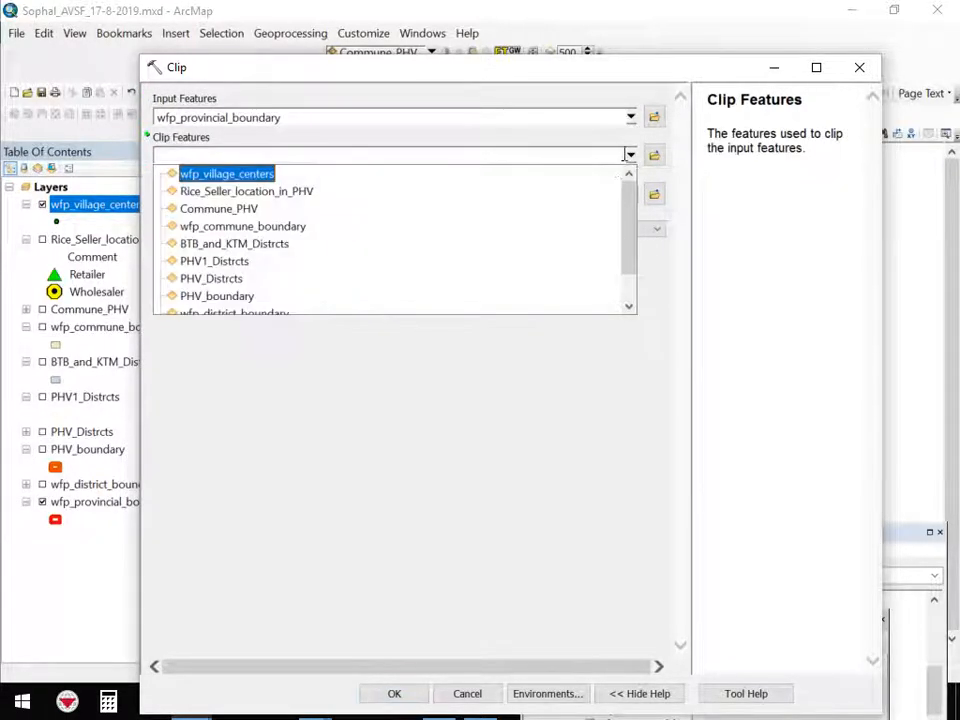
pyautogui.moveTo(631, 230); pyautogui.dragTo(634, 274)
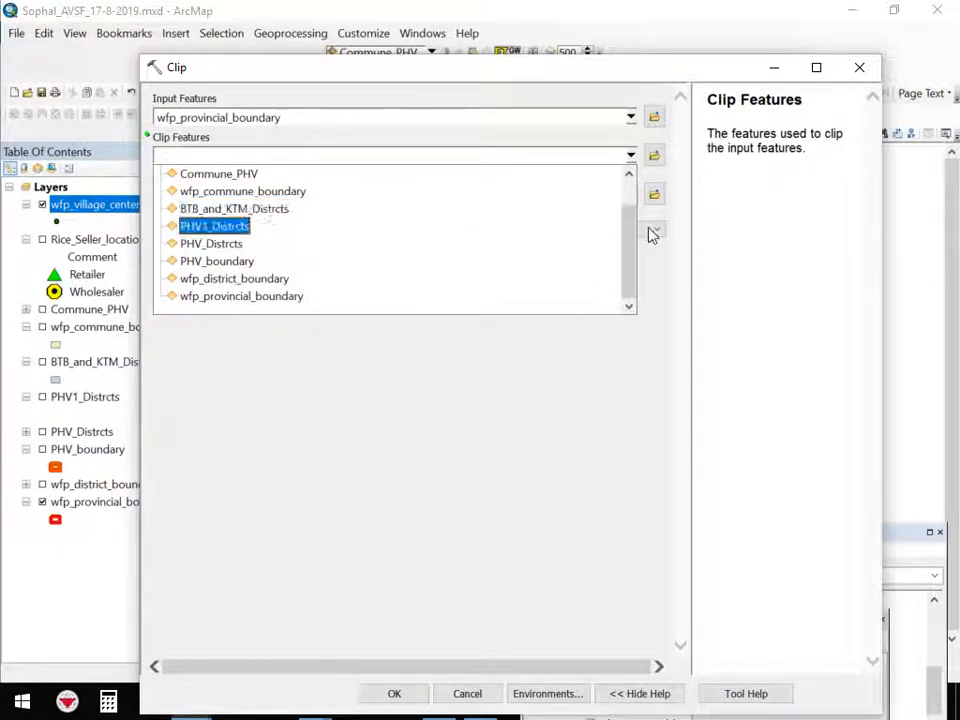
pyautogui.click(605, 244)
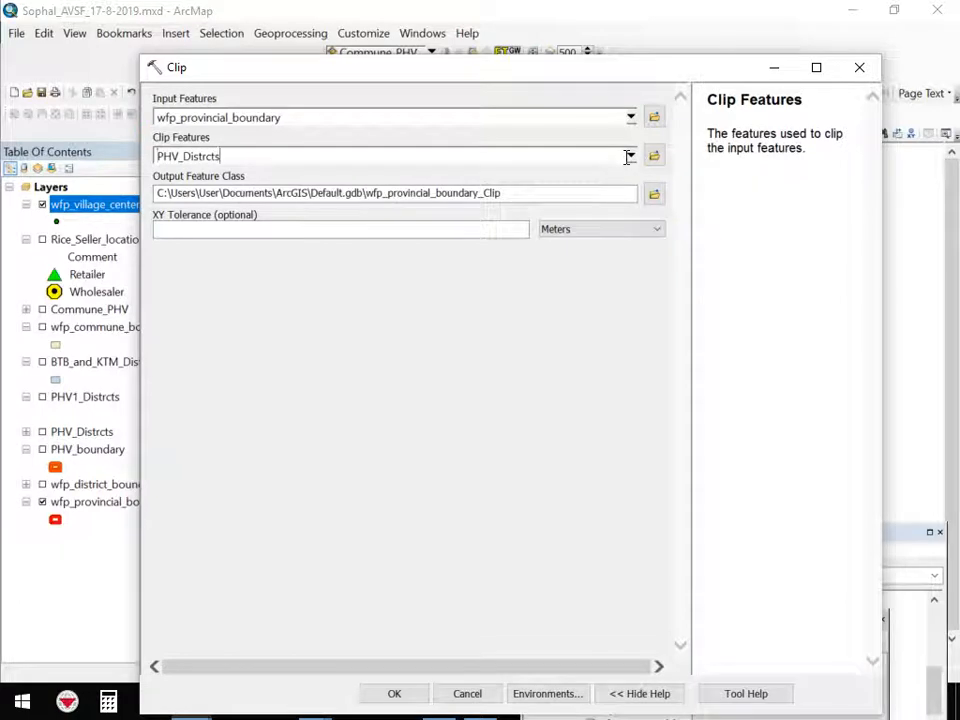
pyautogui.click(630, 156)
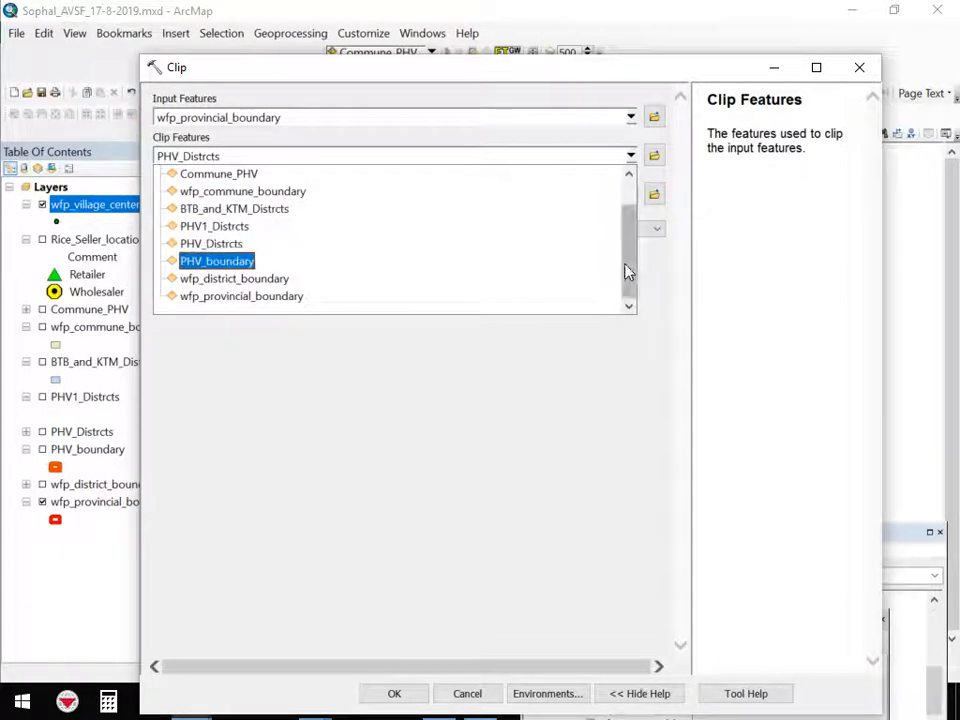
pyautogui.moveTo(628, 272); pyautogui.dragTo(630, 212)
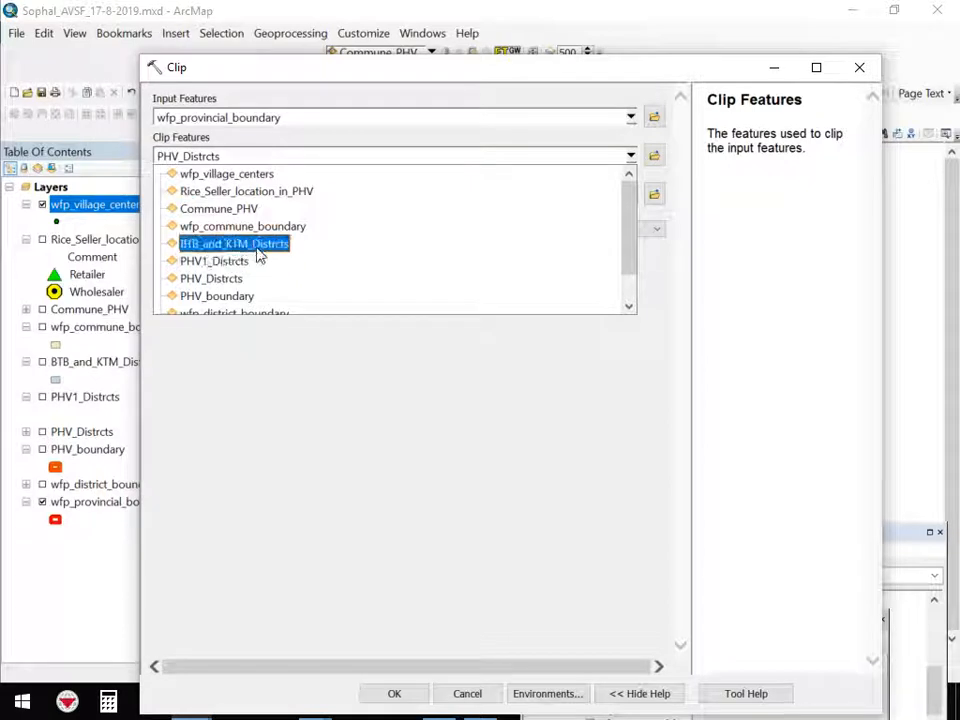
pyautogui.scroll(-1, 257, 251)
pyautogui.scroll(1, 262, 279)
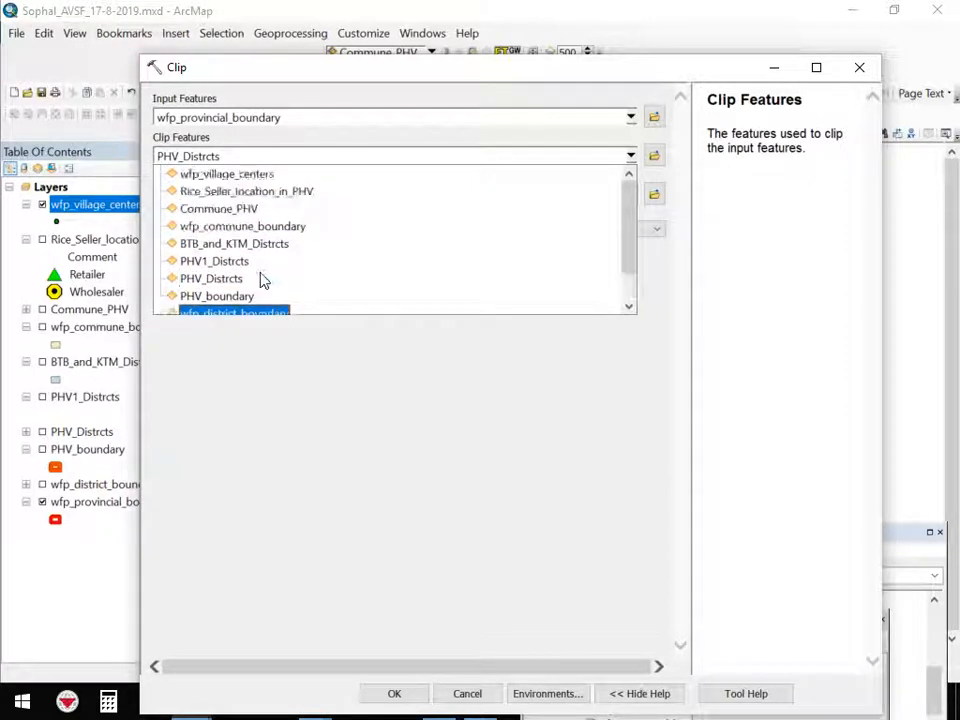
pyautogui.click(228, 174)
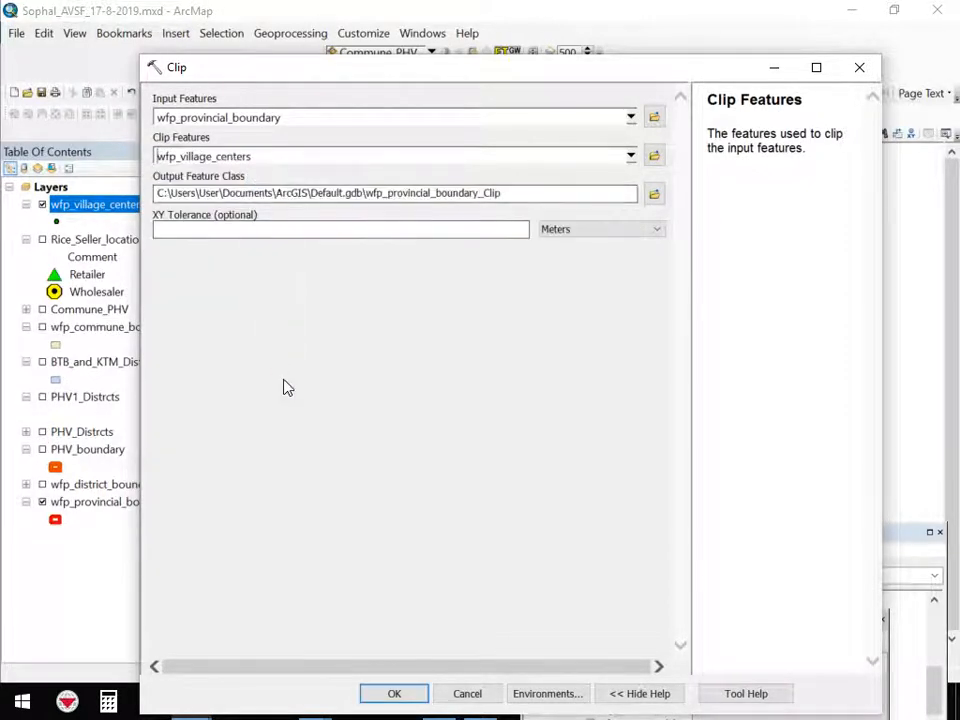
# Save the output feature class as Viae_PVH in the E:\GIS data folder
pyautogui.click(653, 193)
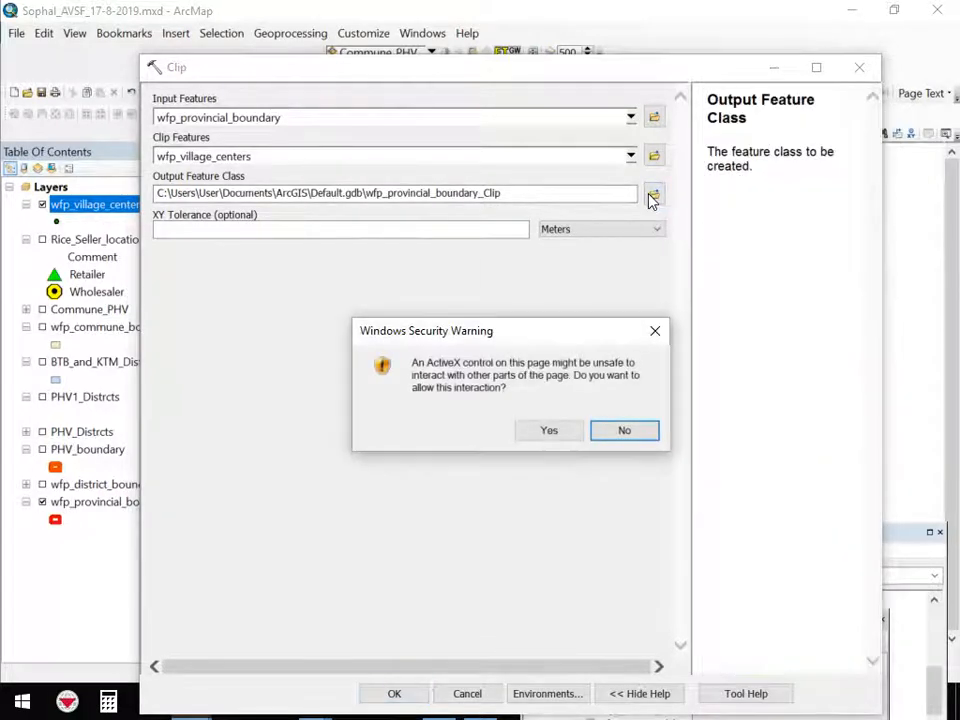
pyautogui.click(572, 434)
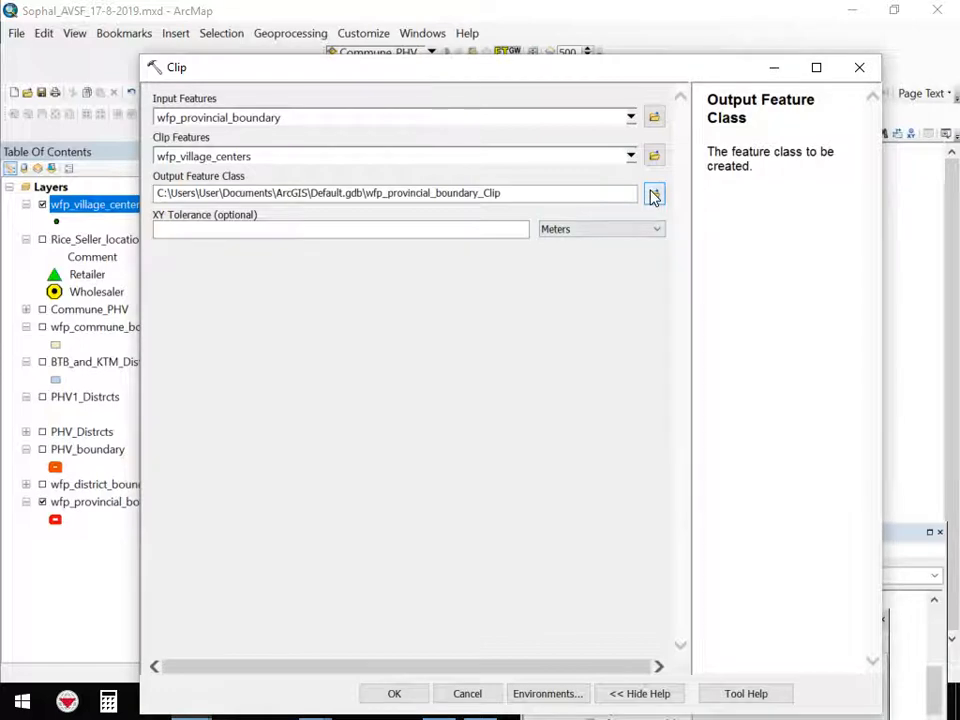
pyautogui.click(653, 193)
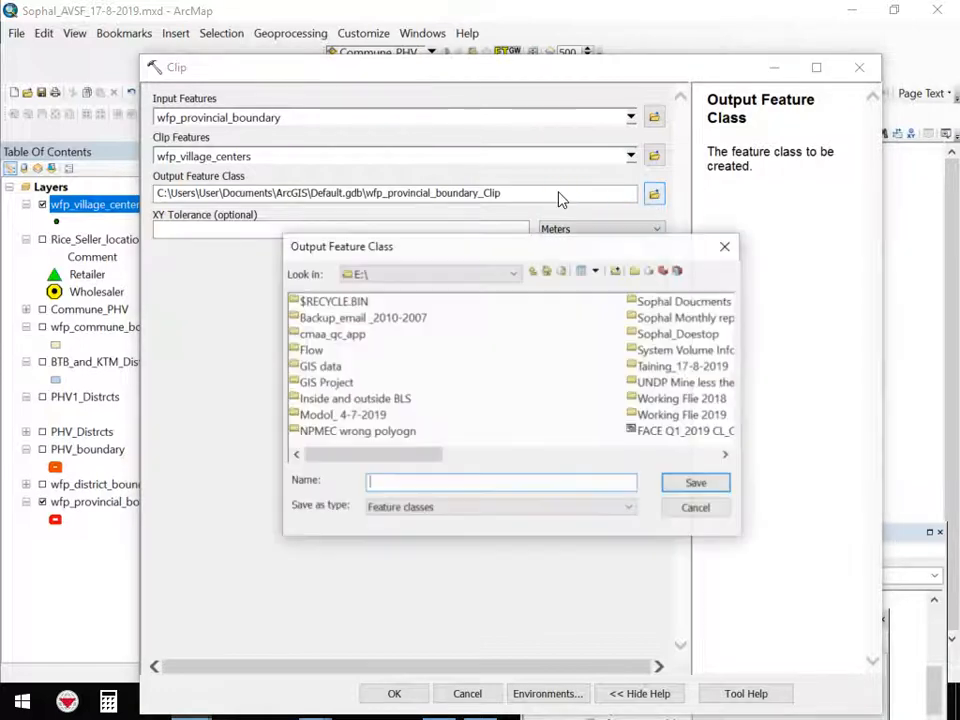
pyautogui.doubleClick(320, 366)
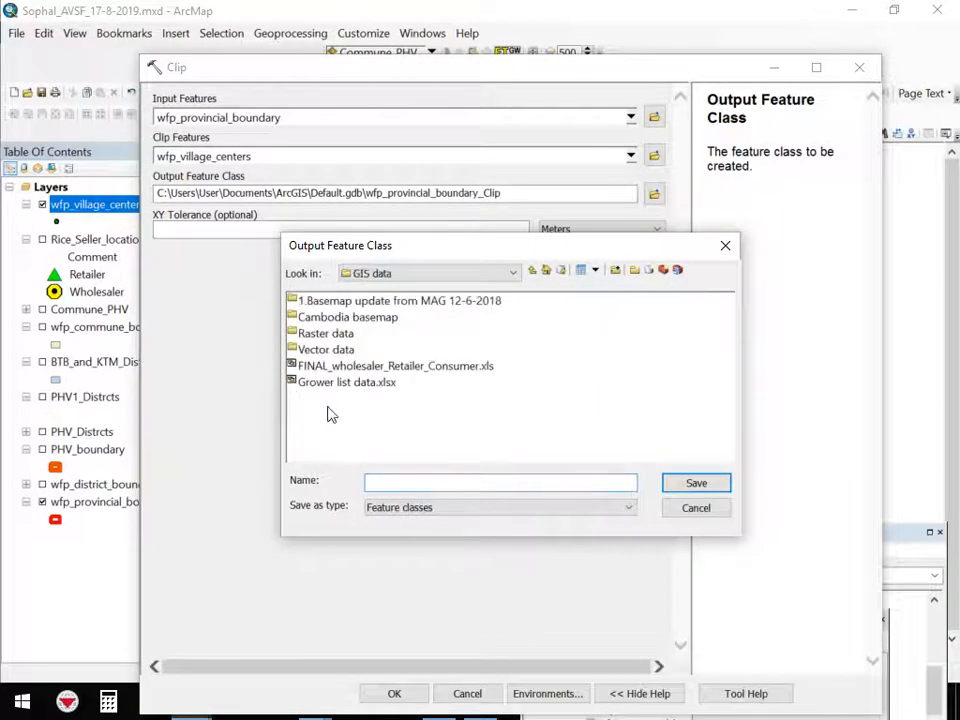
pyautogui.click(403, 482)
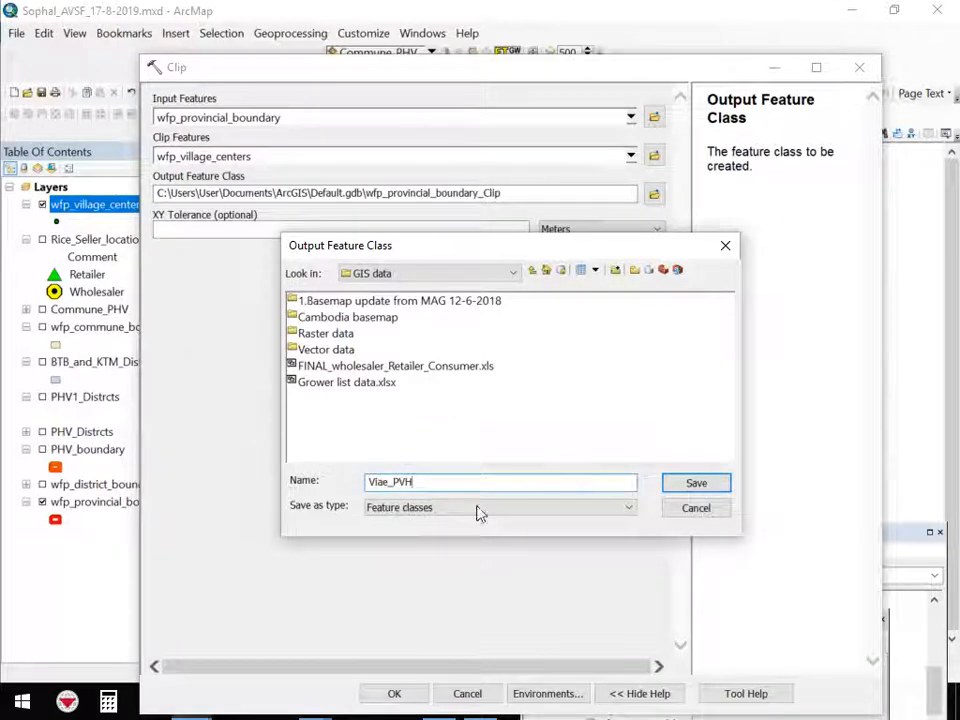
pyautogui.click(683, 486)
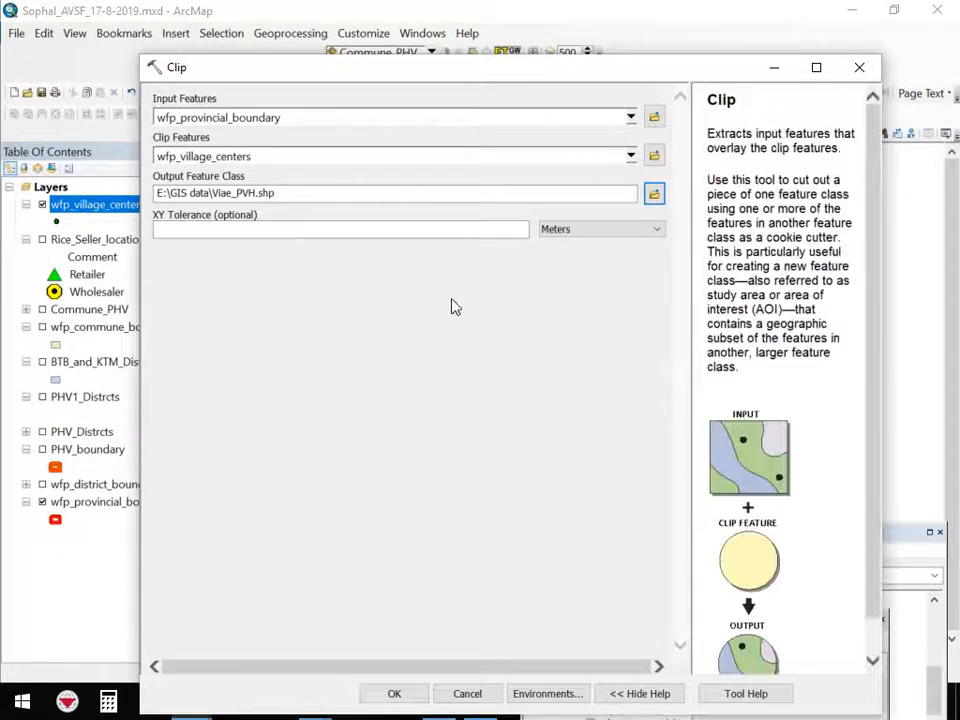
# Try to run the Clip tool with the XY Tolerance units left in Meters
pyautogui.click(557, 231)
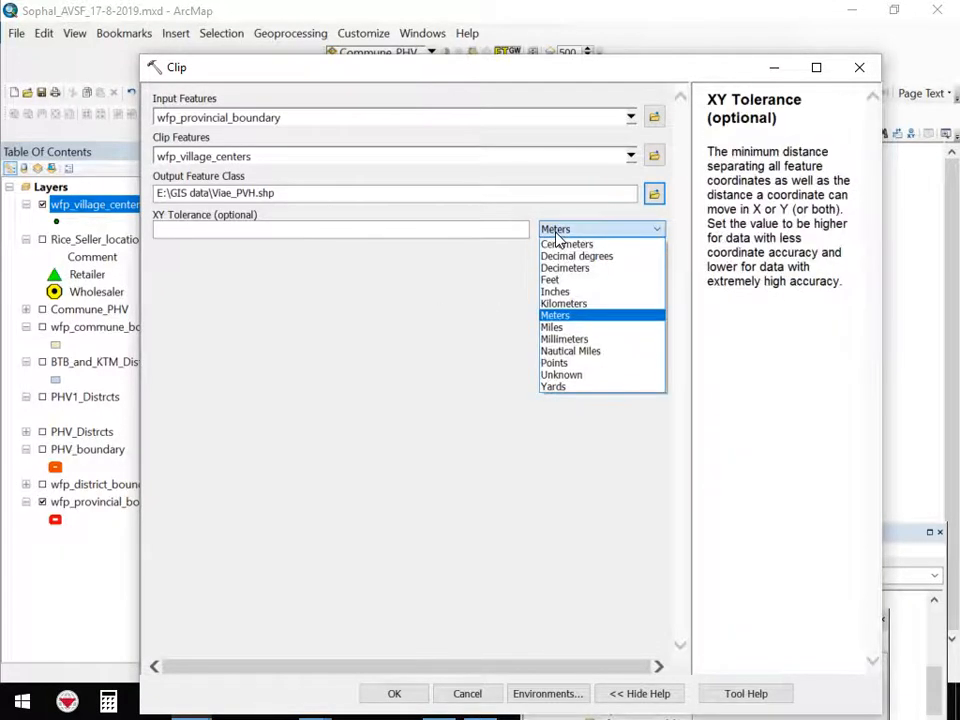
pyautogui.click(566, 315)
pyautogui.click(504, 303)
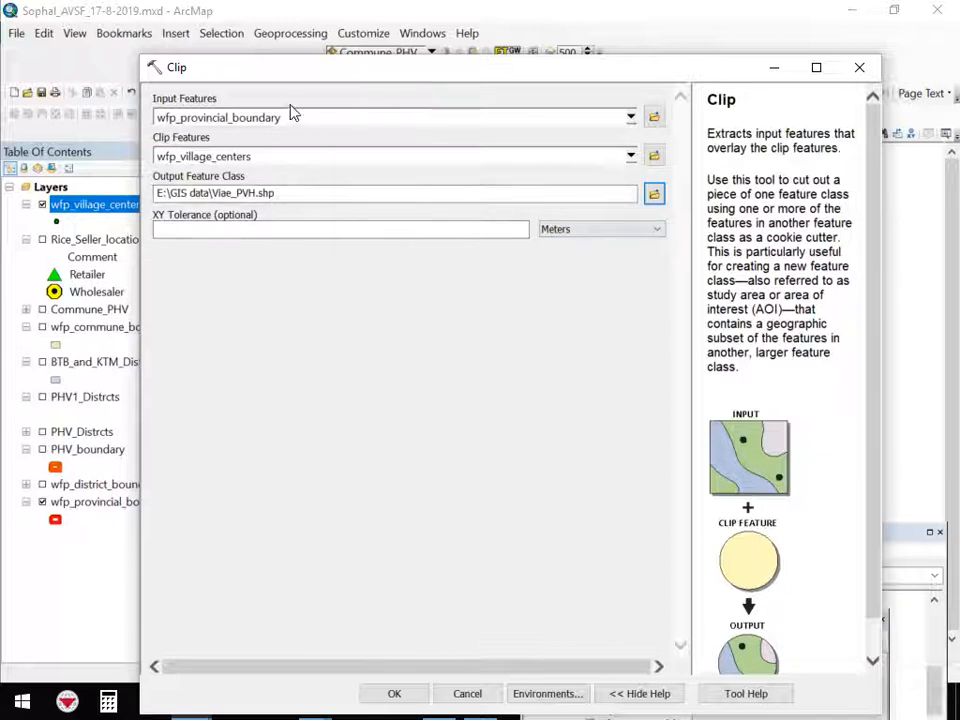
pyautogui.click(566, 242)
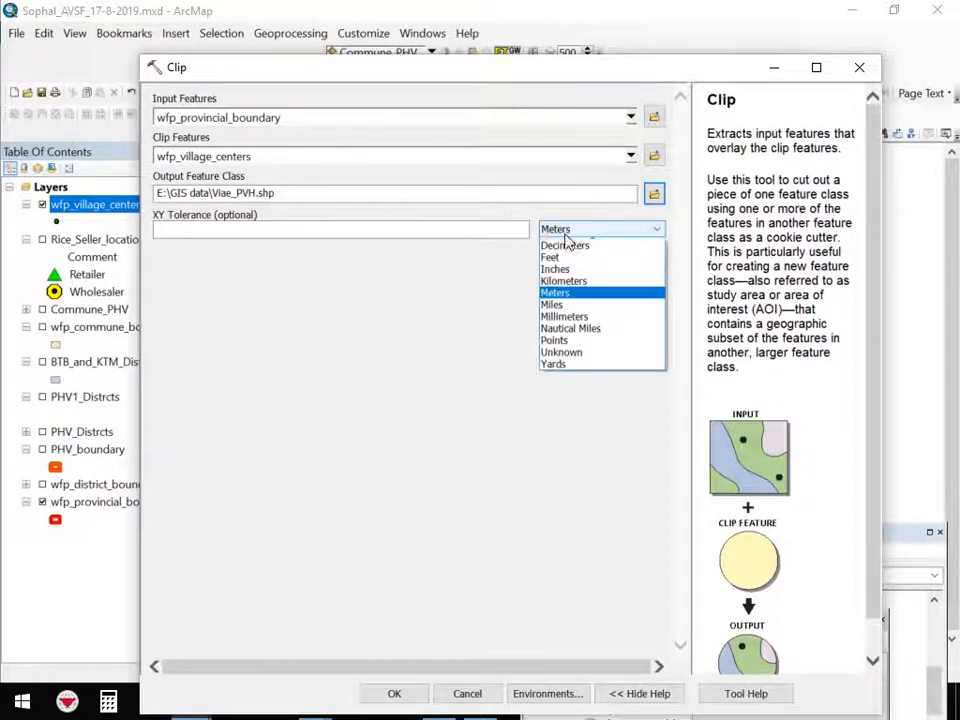
pyautogui.click(366, 326)
pyautogui.click(340, 325)
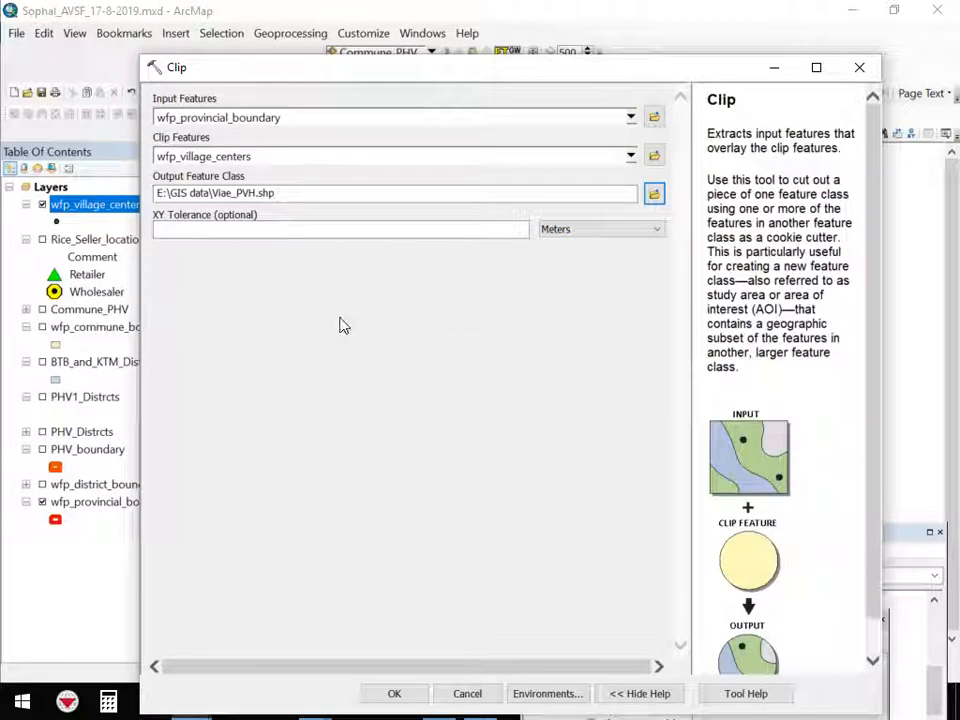
pyautogui.click(329, 230)
pyautogui.click(349, 349)
pyautogui.click(394, 696)
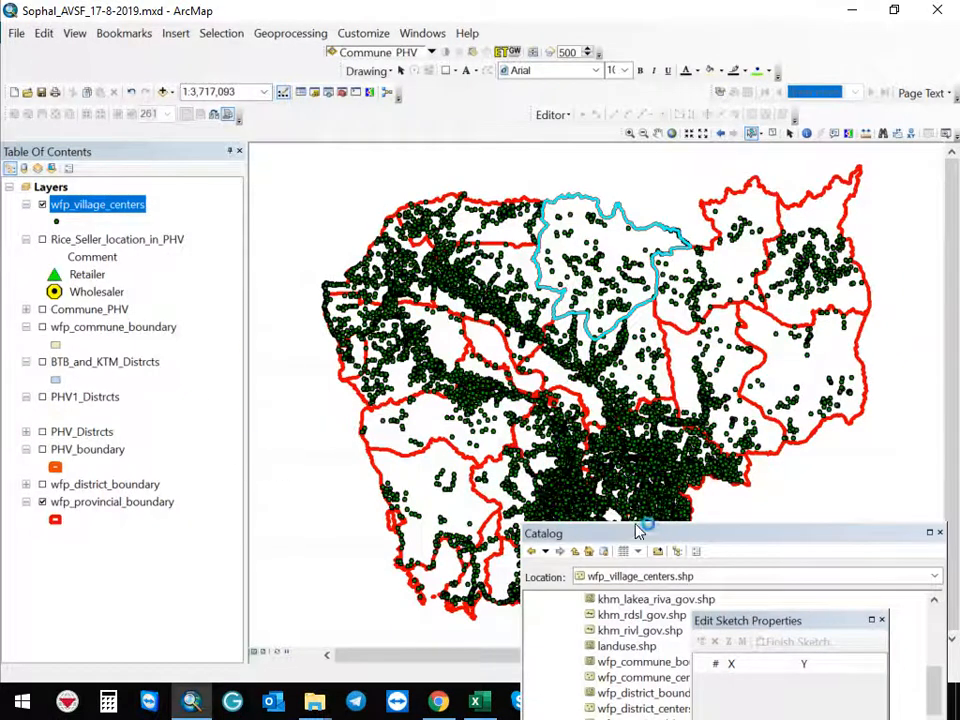
# Move the Catalog and Edit Sketch Properties windows down out of the way of the map
pyautogui.moveTo(649, 529)
pyautogui.mouseDown()
pyautogui.moveTo(470, 640)
pyautogui.moveTo(312, 688)
pyautogui.mouseUp()
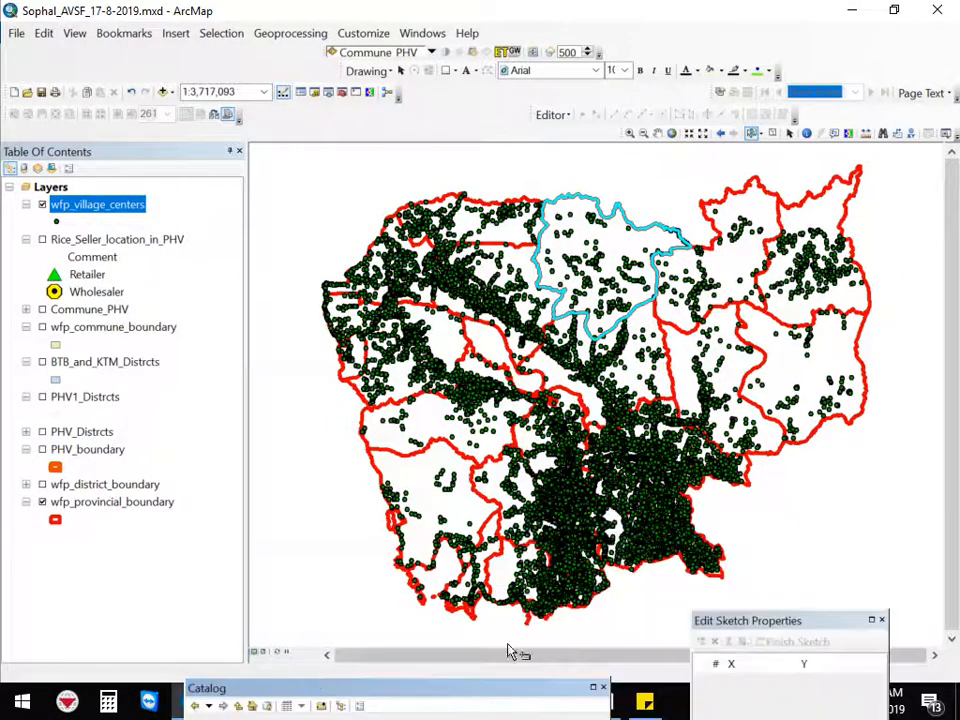
pyautogui.moveTo(859, 628)
pyautogui.mouseDown()
pyautogui.moveTo(632, 645)
pyautogui.moveTo(553, 664)
pyautogui.mouseUp()
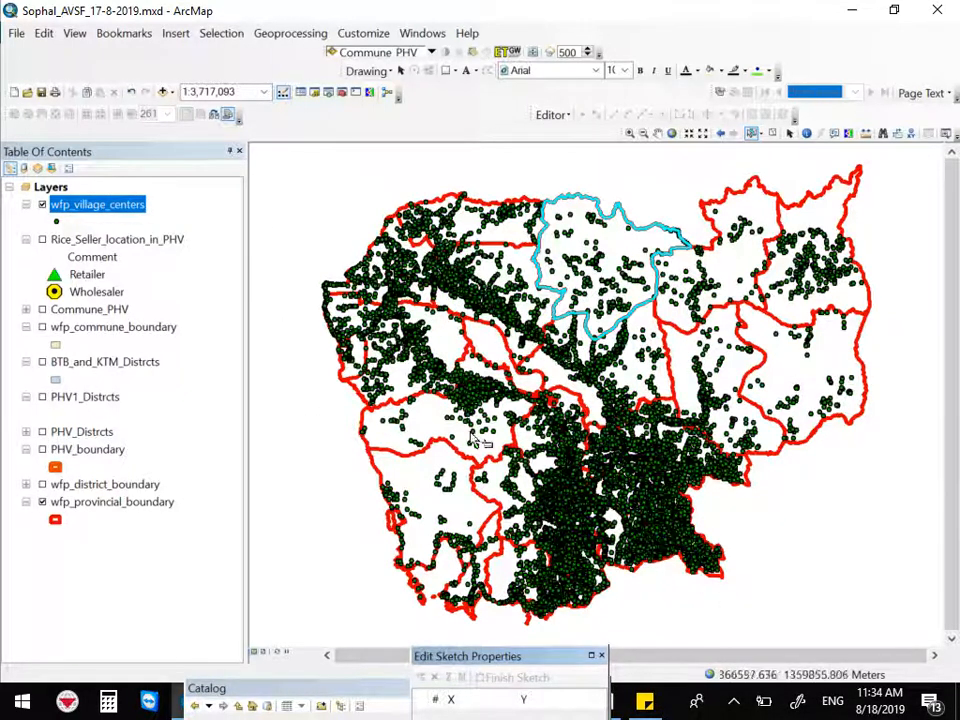
pyautogui.moveTo(541, 660); pyautogui.dragTo(558, 576)
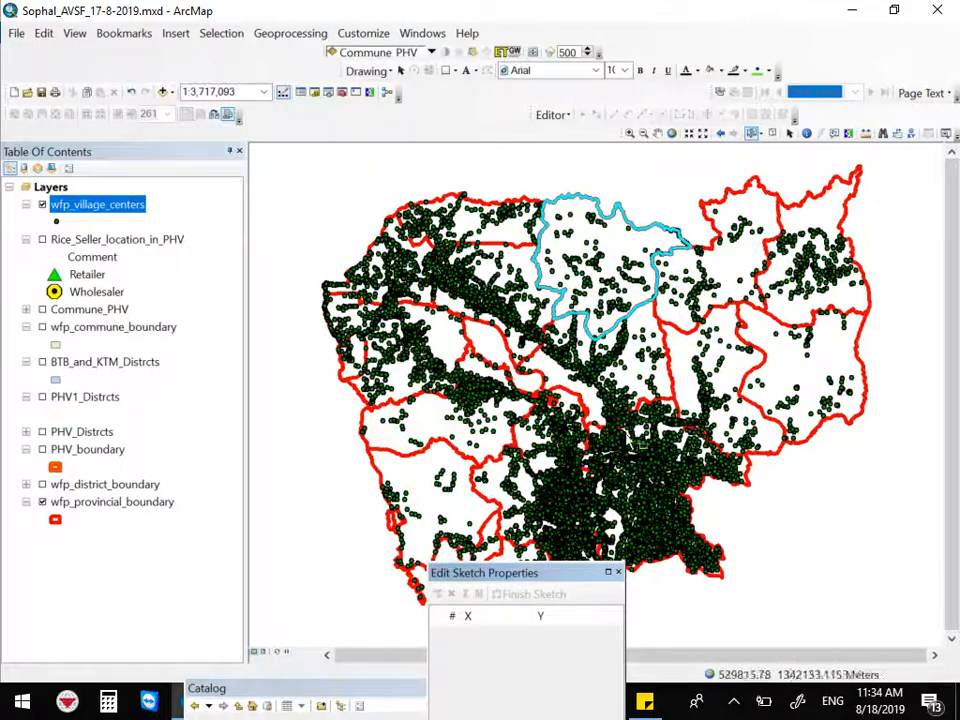
pyautogui.scroll(3, 632, 440)
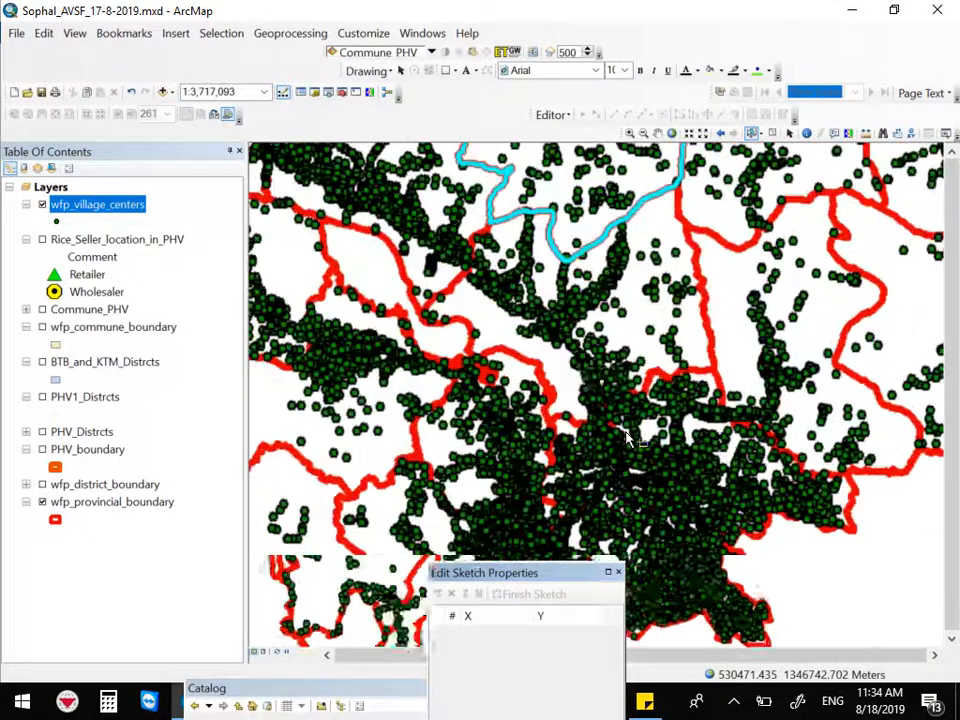
pyautogui.scroll(-4, 632, 440)
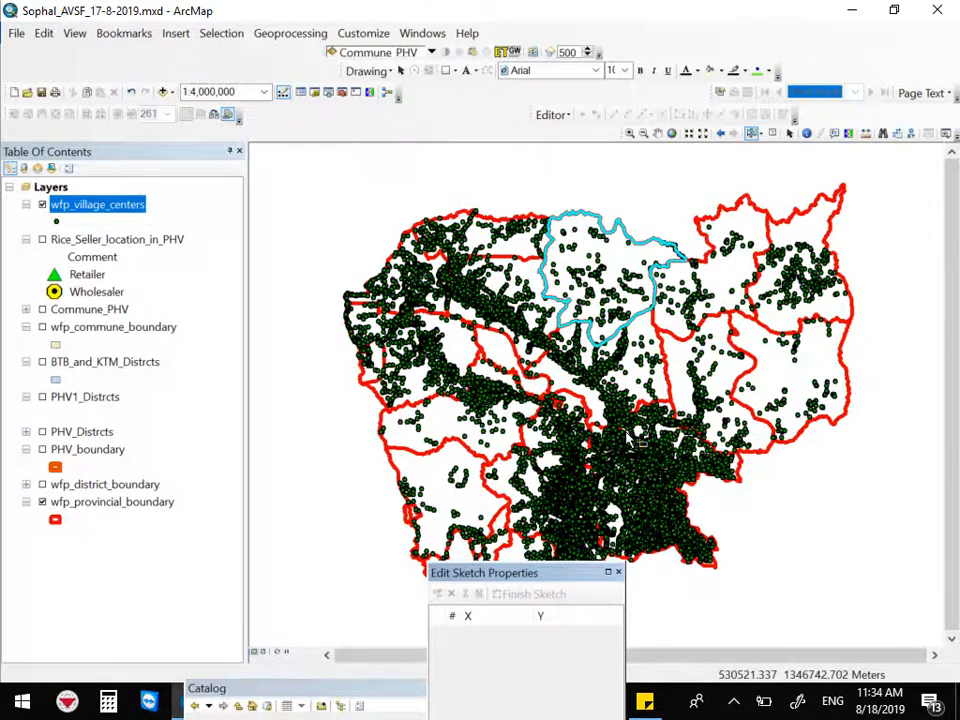
pyautogui.scroll(-2, 631, 437)
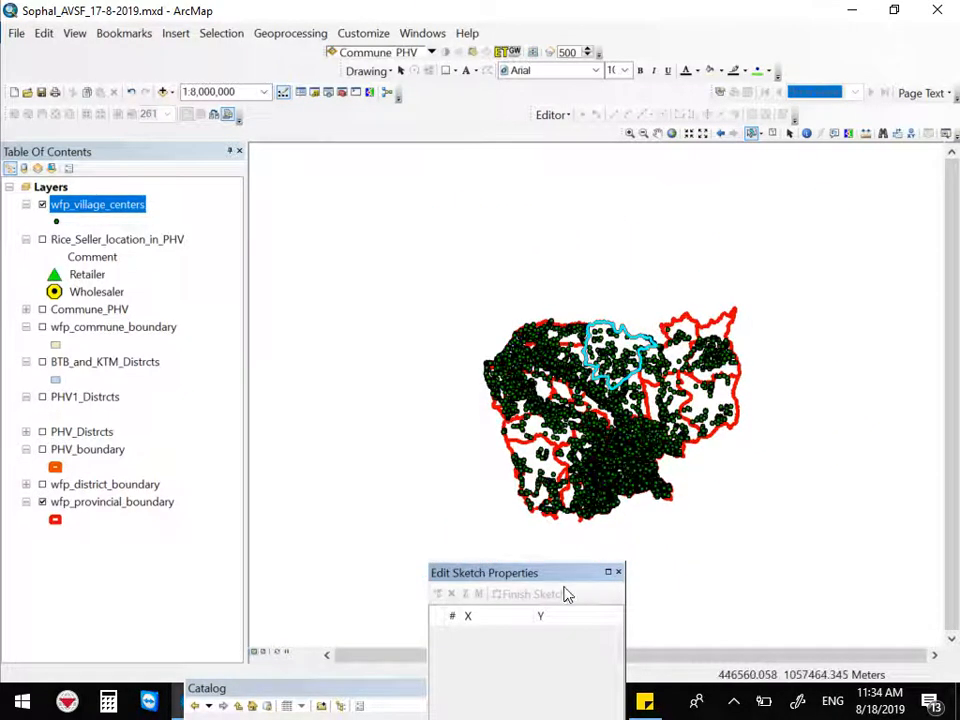
pyautogui.moveTo(555, 582)
pyautogui.mouseDown()
pyautogui.moveTo(403, 579)
pyautogui.moveTo(401, 568)
pyautogui.mouseUp()
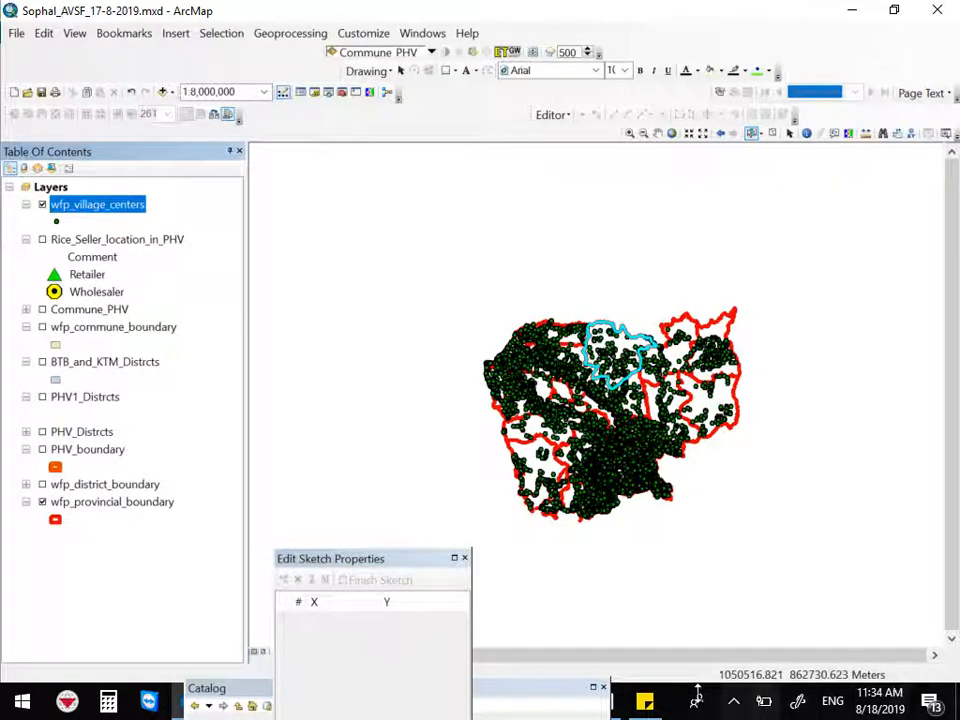
pyautogui.scroll(-2, 645, 458)
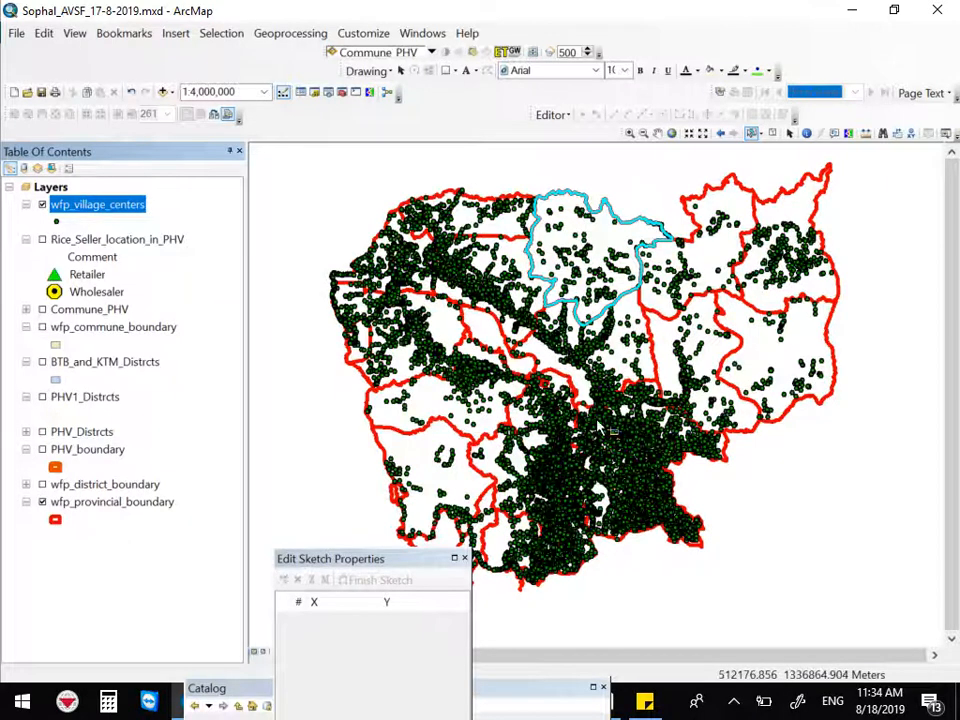
pyautogui.click(280, 36)
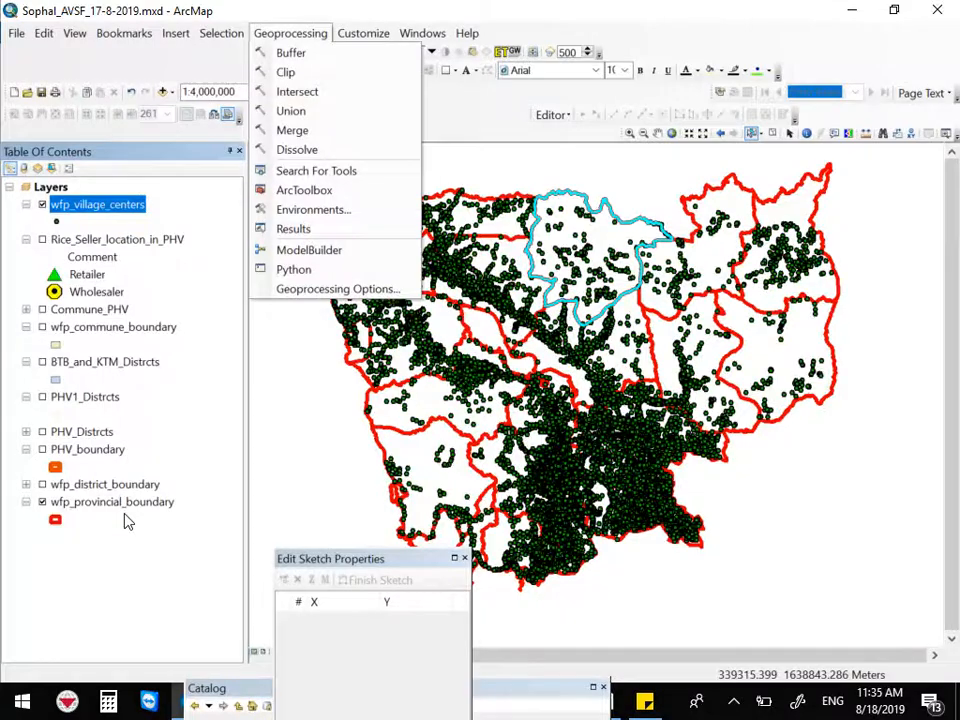
pyautogui.click(285, 72)
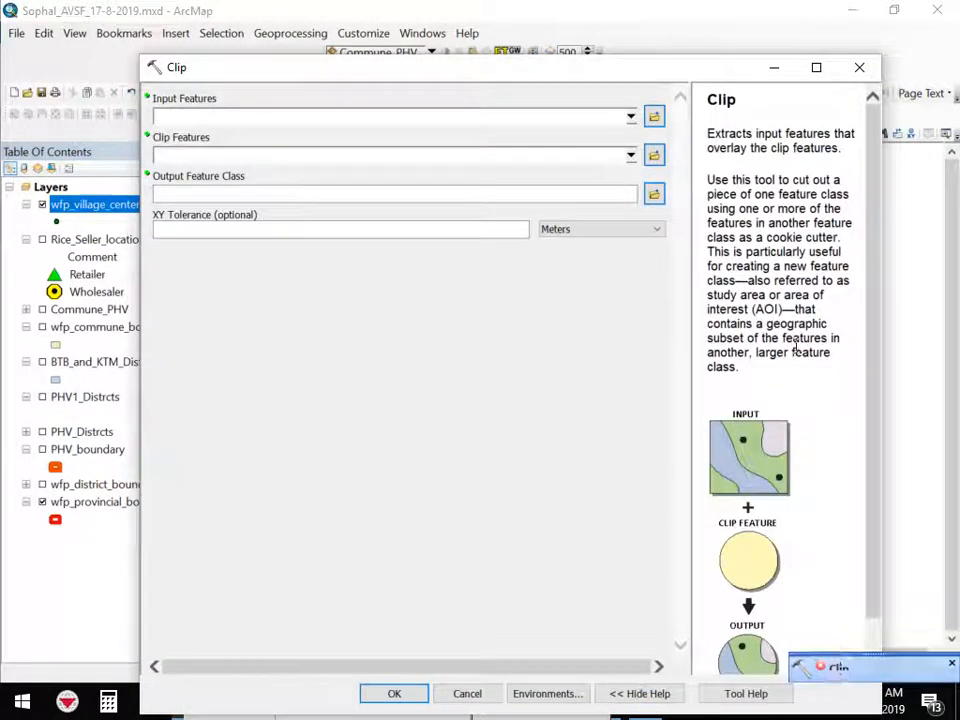
pyautogui.click(859, 68)
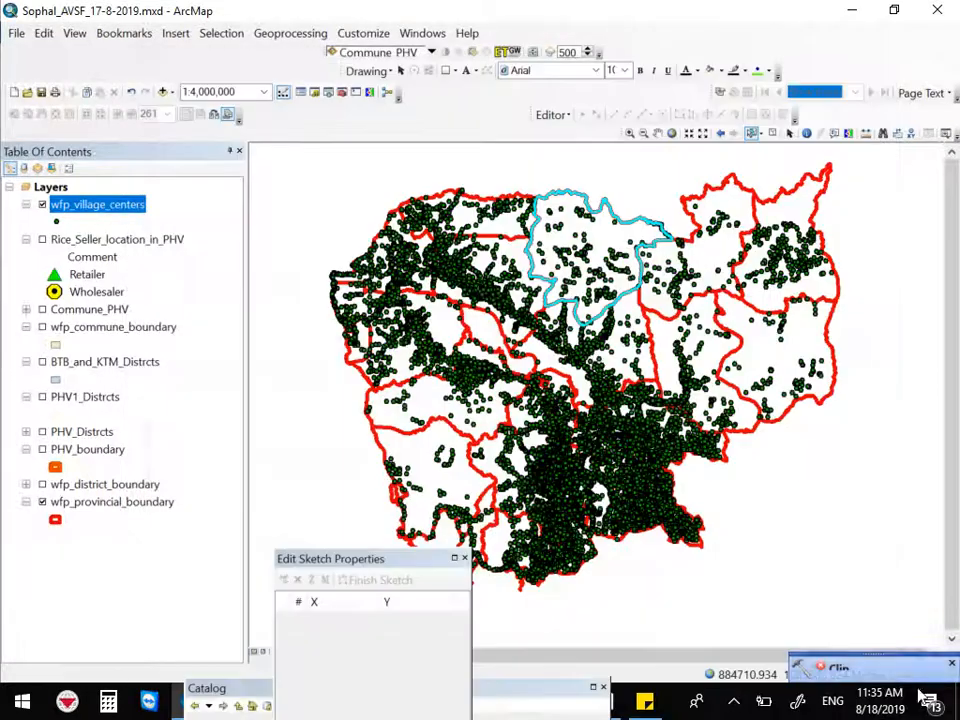
# Open the Results window and examine the failed Clip run's error messages and help
pyautogui.click(838, 672)
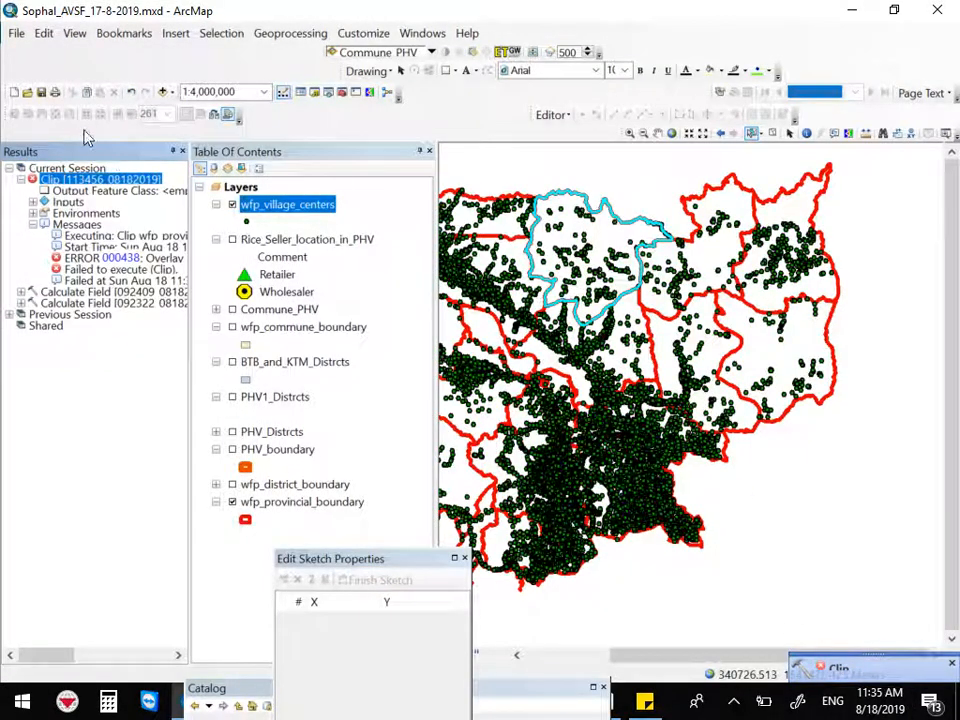
pyautogui.click(430, 150)
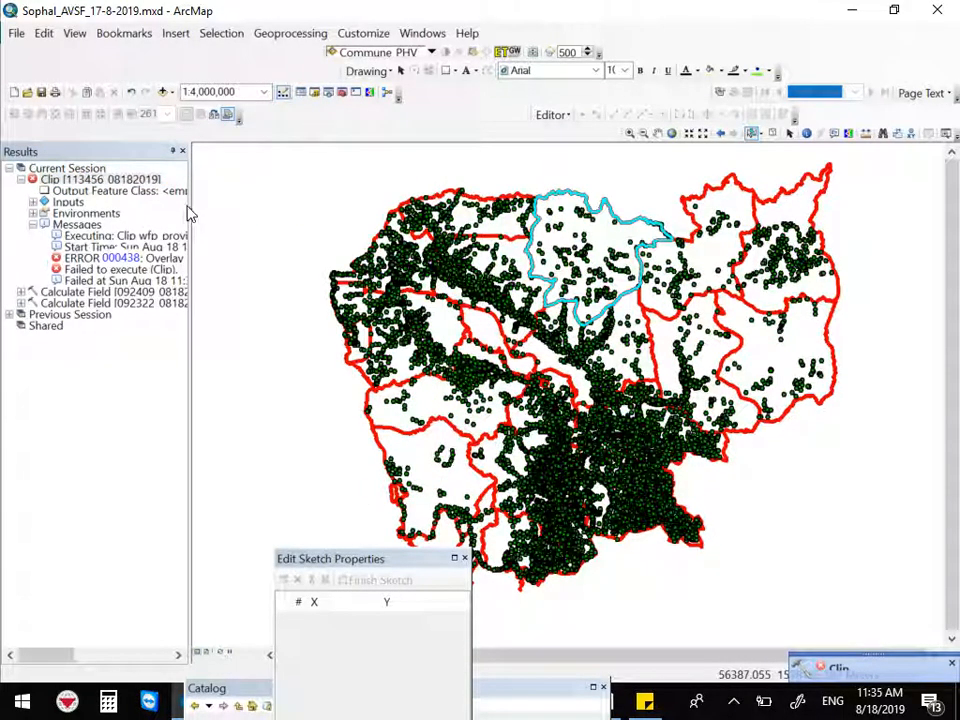
pyautogui.moveTo(190, 206); pyautogui.dragTo(294, 251)
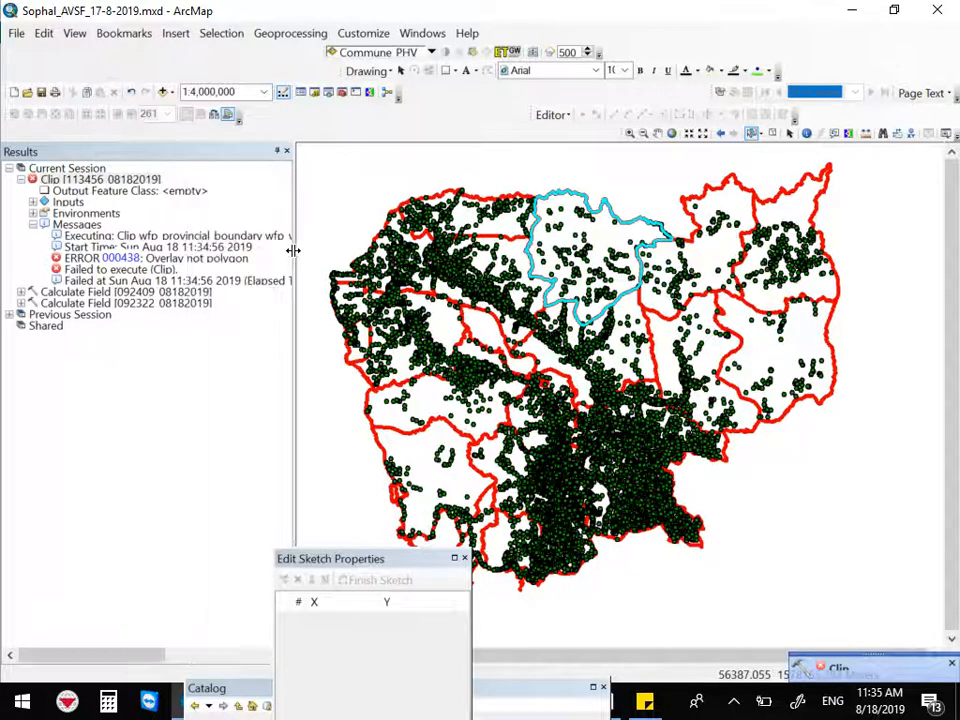
pyautogui.click(150, 269)
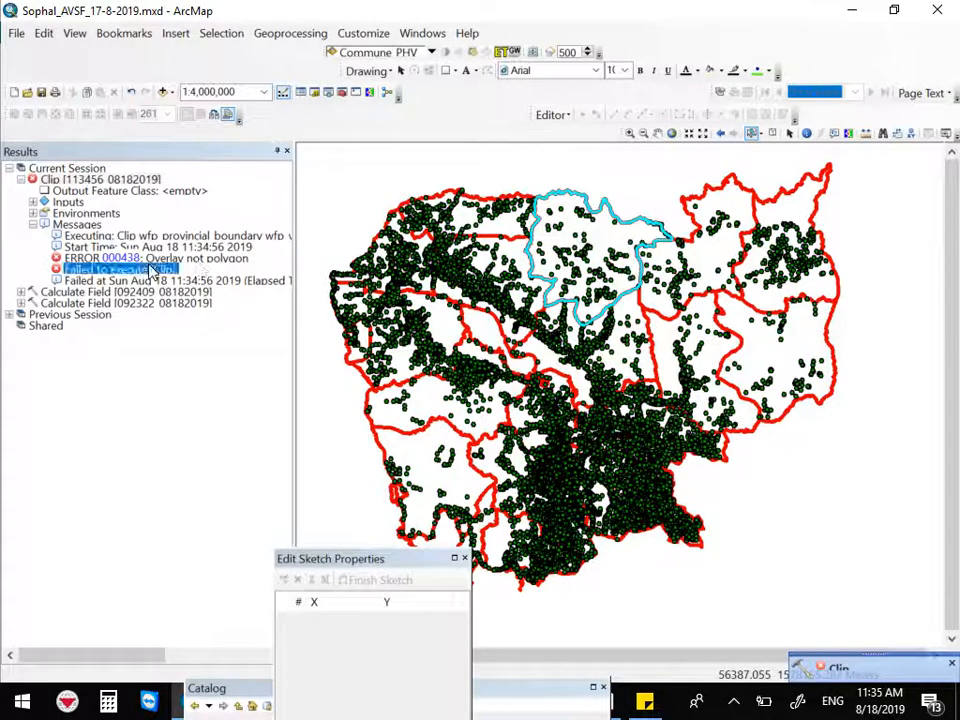
pyautogui.click(150, 259)
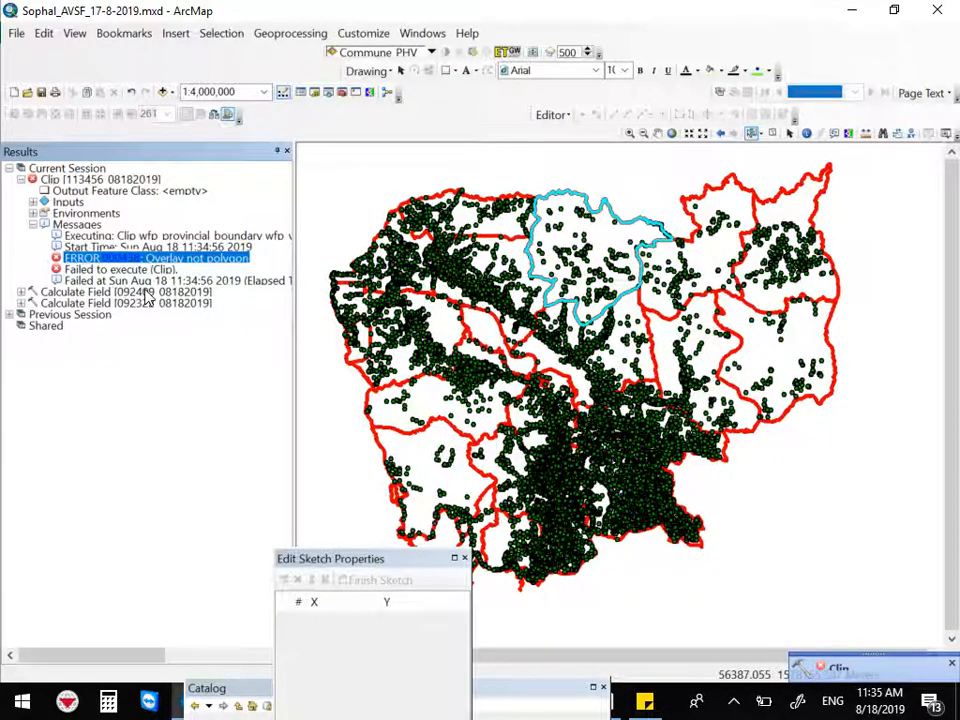
pyautogui.click(137, 271)
pyautogui.click(134, 281)
pyautogui.click(133, 258)
pyautogui.click(930, 14)
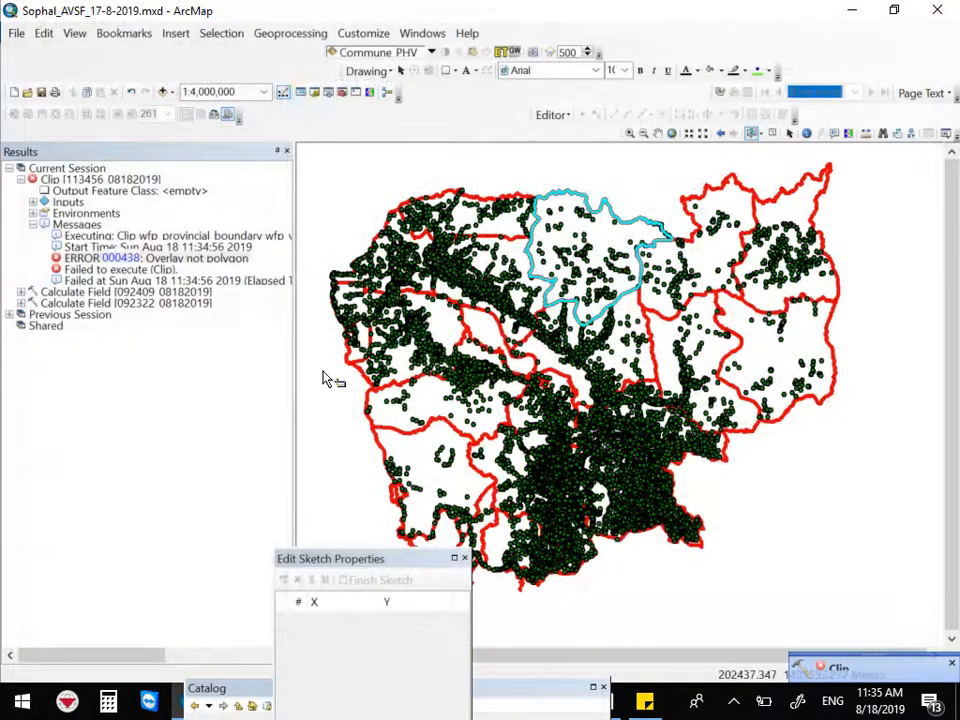
pyautogui.click(287, 153)
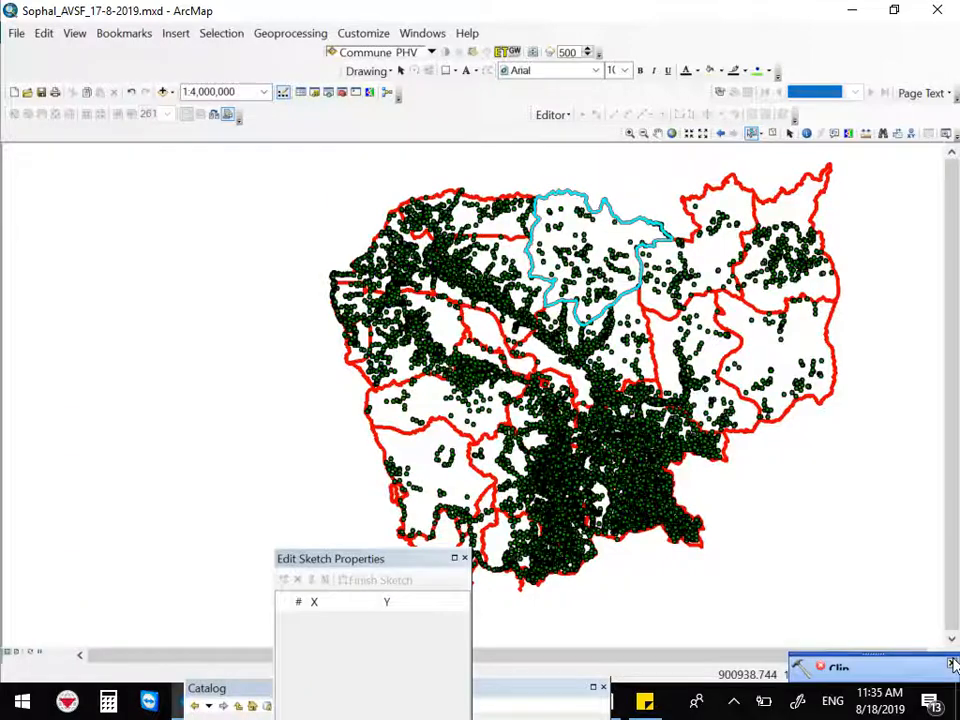
# Reopen the Clip tool and set its Input Features to wfp_village_centers
pyautogui.click(291, 36)
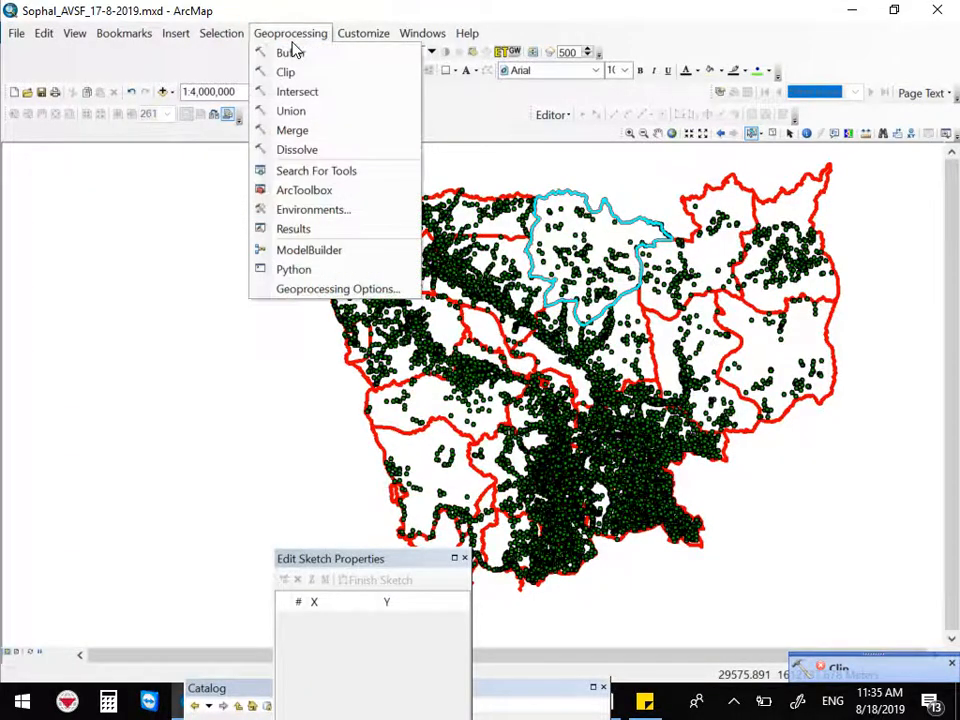
pyautogui.click(292, 76)
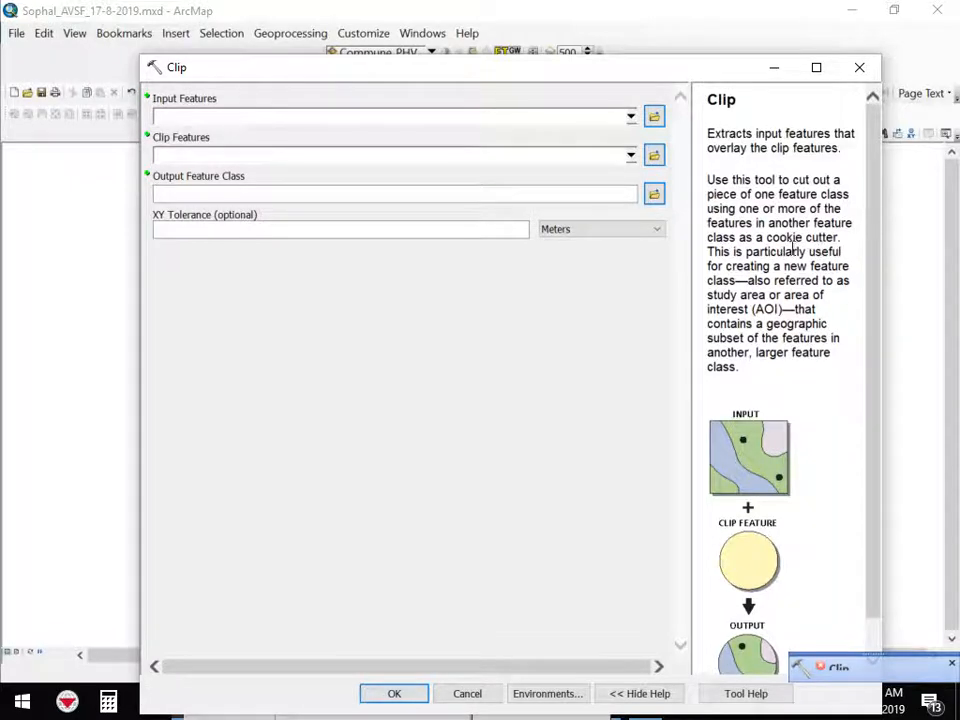
pyautogui.moveTo(781, 253); pyautogui.dragTo(797, 362)
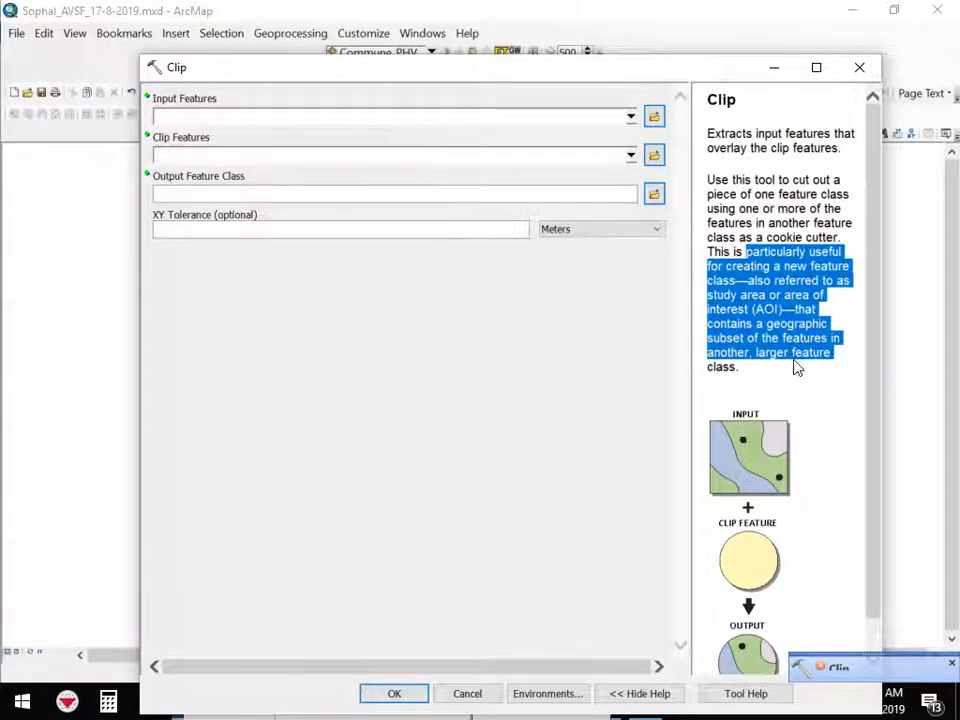
pyautogui.click(714, 257)
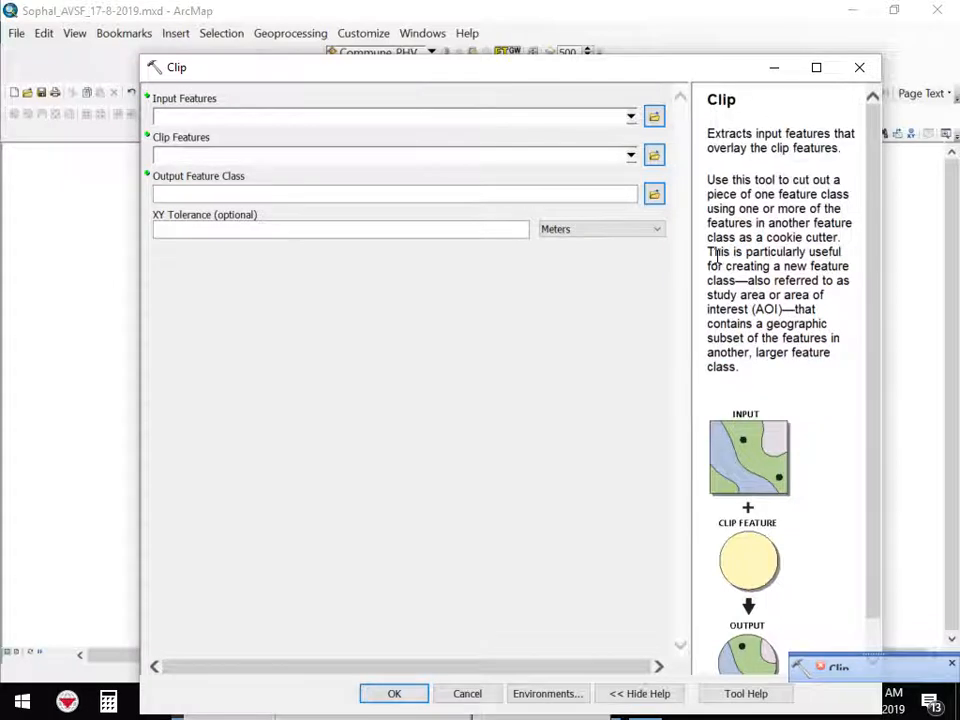
pyautogui.click(631, 118)
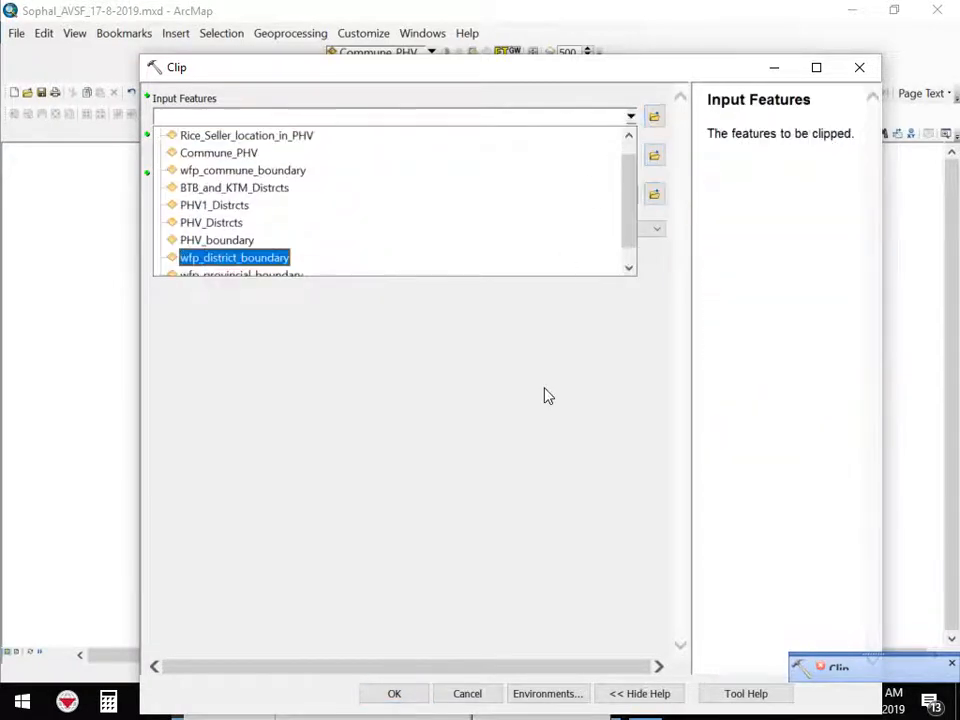
pyautogui.moveTo(624, 200); pyautogui.dragTo(628, 137)
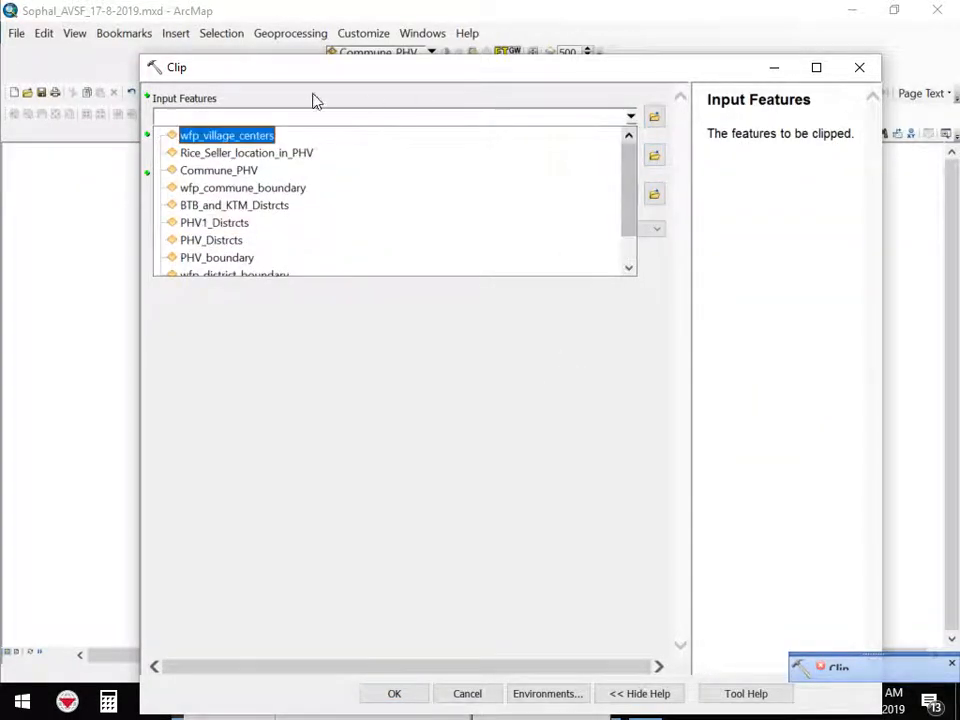
pyautogui.click(210, 143)
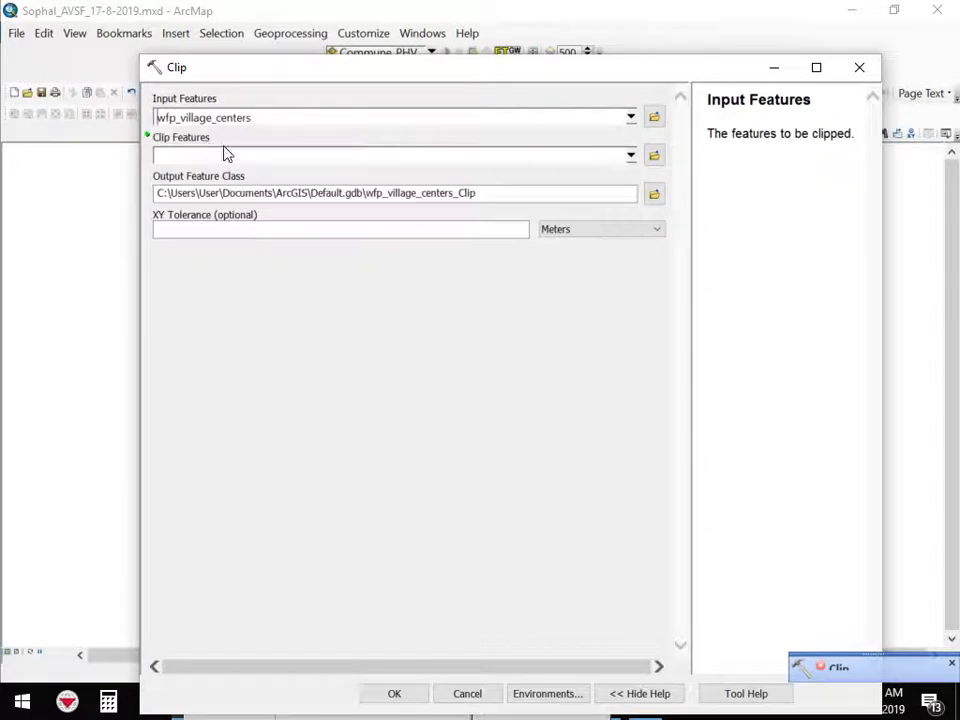
# Set the Clip Features to wfp_provincial_boundary and run the tool with the default output class
pyautogui.click(630, 155)
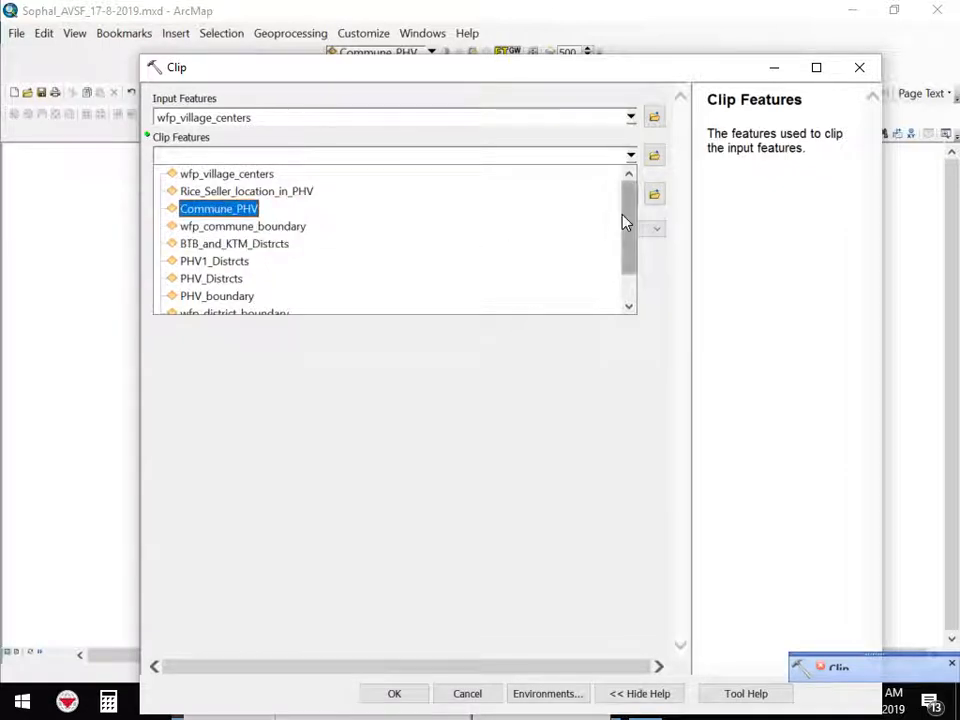
pyautogui.scroll(-1, 623, 221)
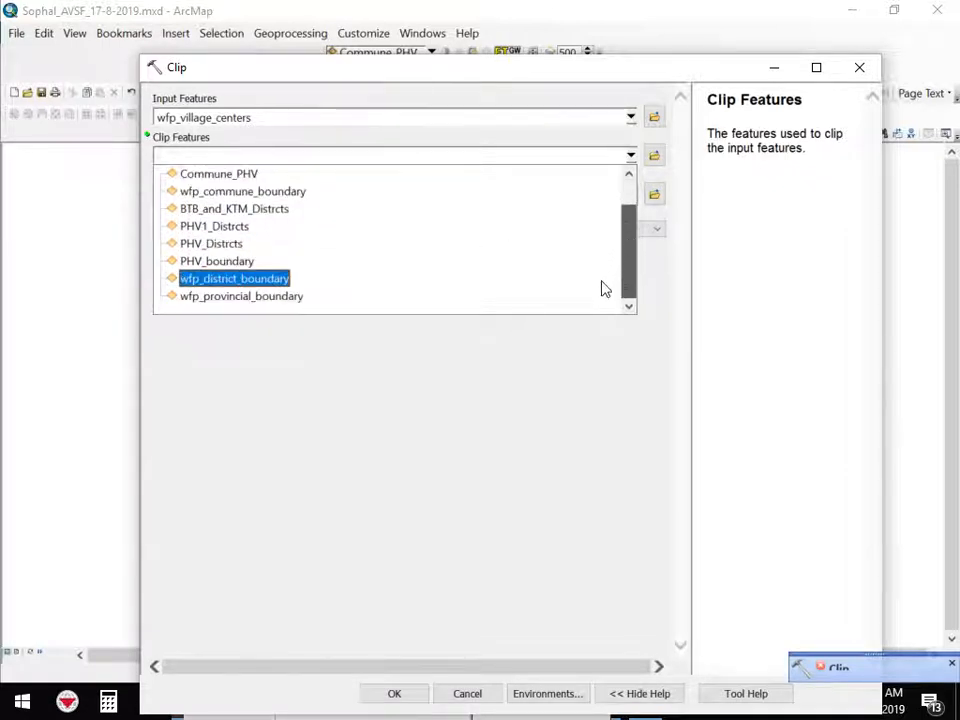
pyautogui.click(266, 304)
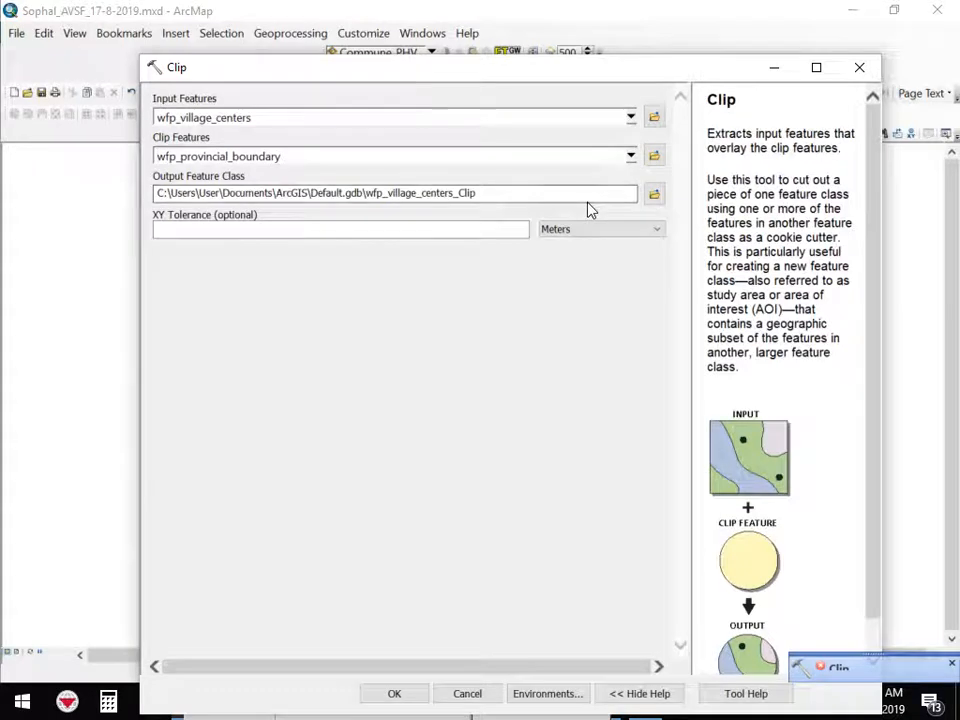
pyautogui.click(414, 696)
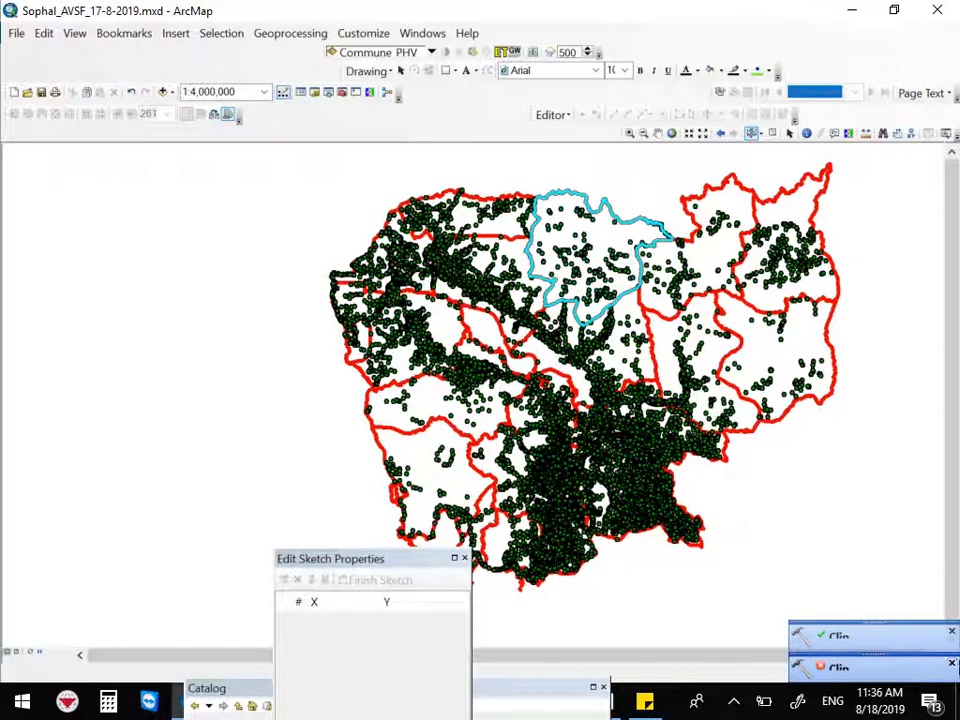
# Dismiss the Clip notification and open the Table Of Contents window
pyautogui.click(952, 664)
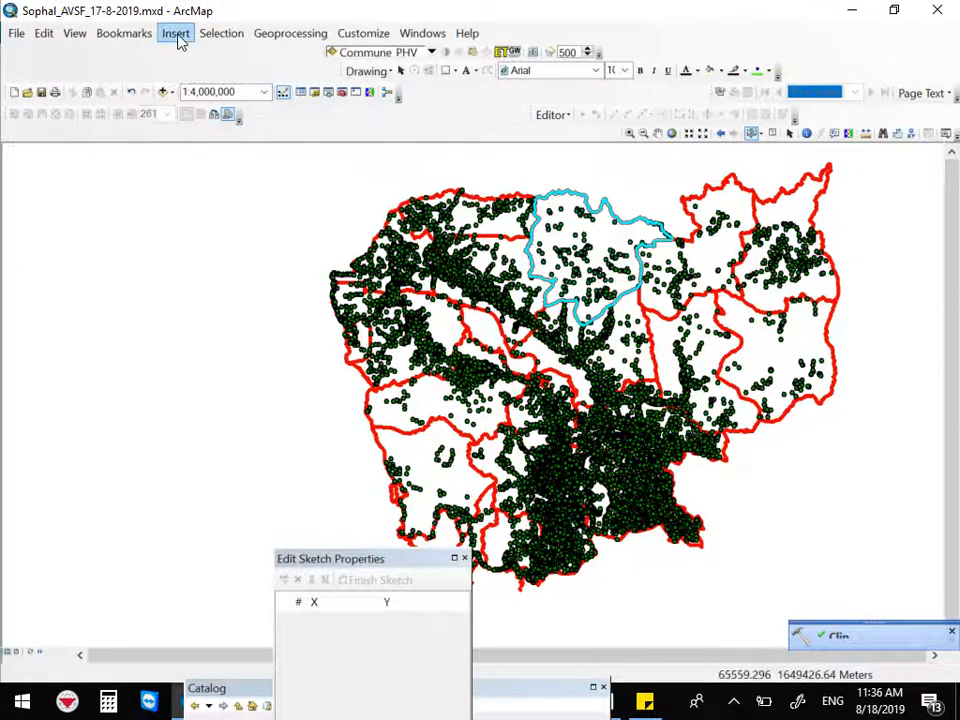
pyautogui.click(284, 36)
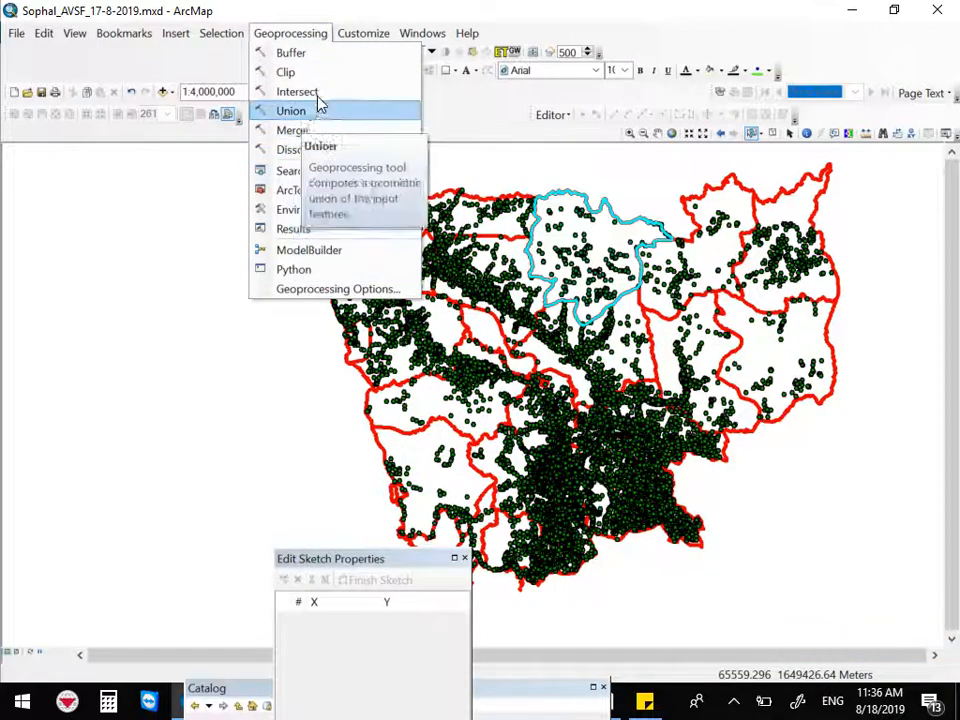
pyautogui.click(328, 34)
pyautogui.click(293, 36)
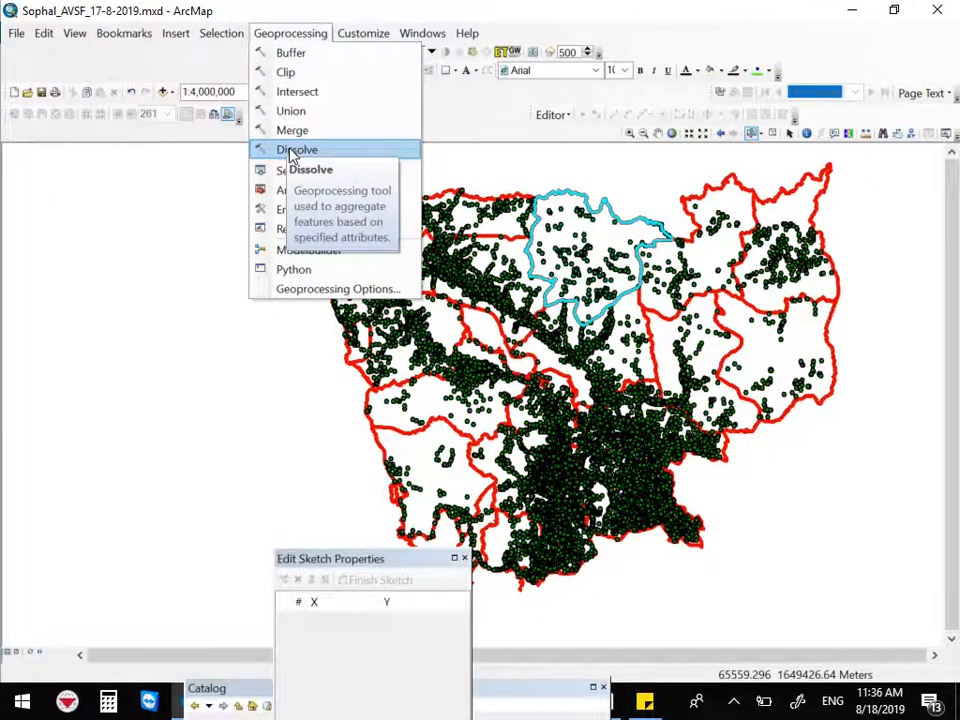
pyautogui.click(363, 34)
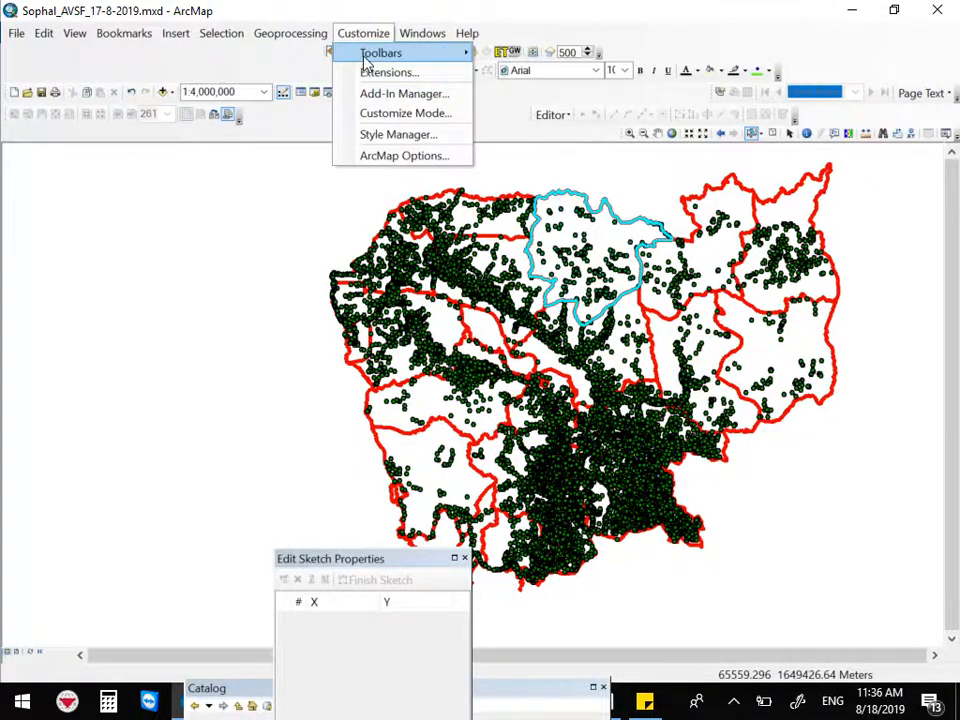
pyautogui.moveTo(414, 38)
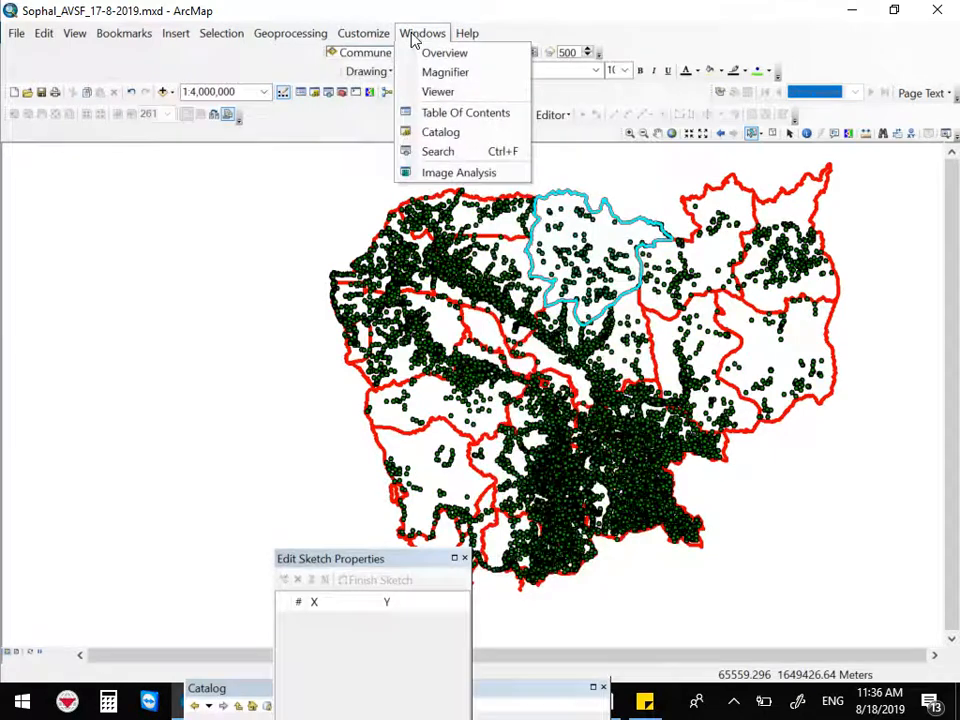
pyautogui.click(420, 116)
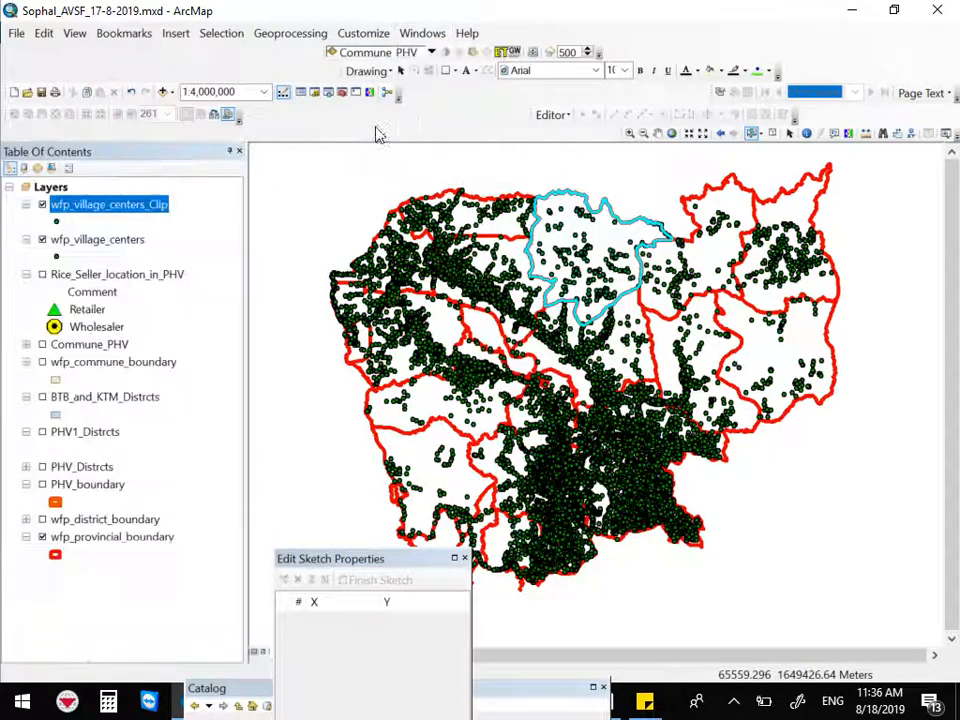
# Hide the wfp_village_centers and wfp_provincial_boundary layers and zoom in to inspect the clipped village points
pyautogui.click(42, 240)
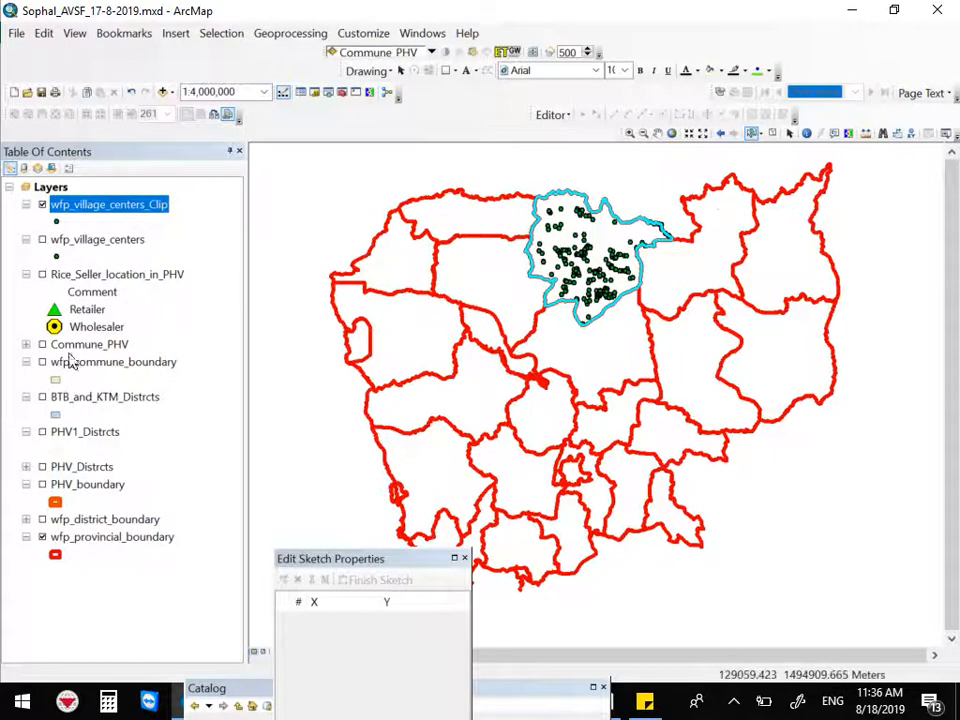
pyautogui.click(42, 538)
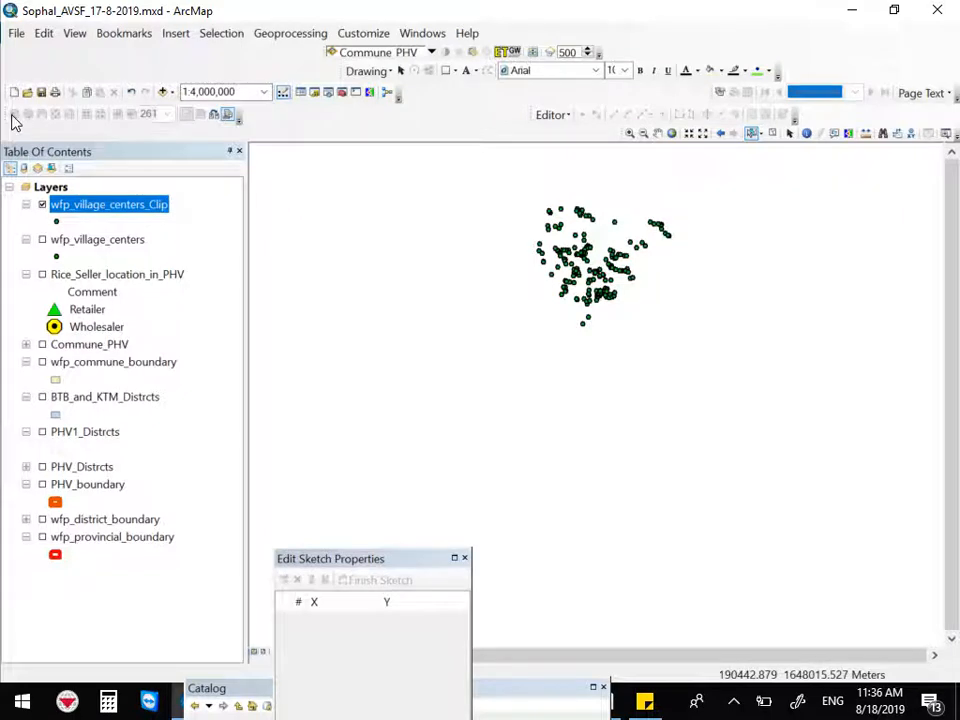
pyautogui.click(630, 134)
pyautogui.moveTo(503, 176); pyautogui.dragTo(742, 378)
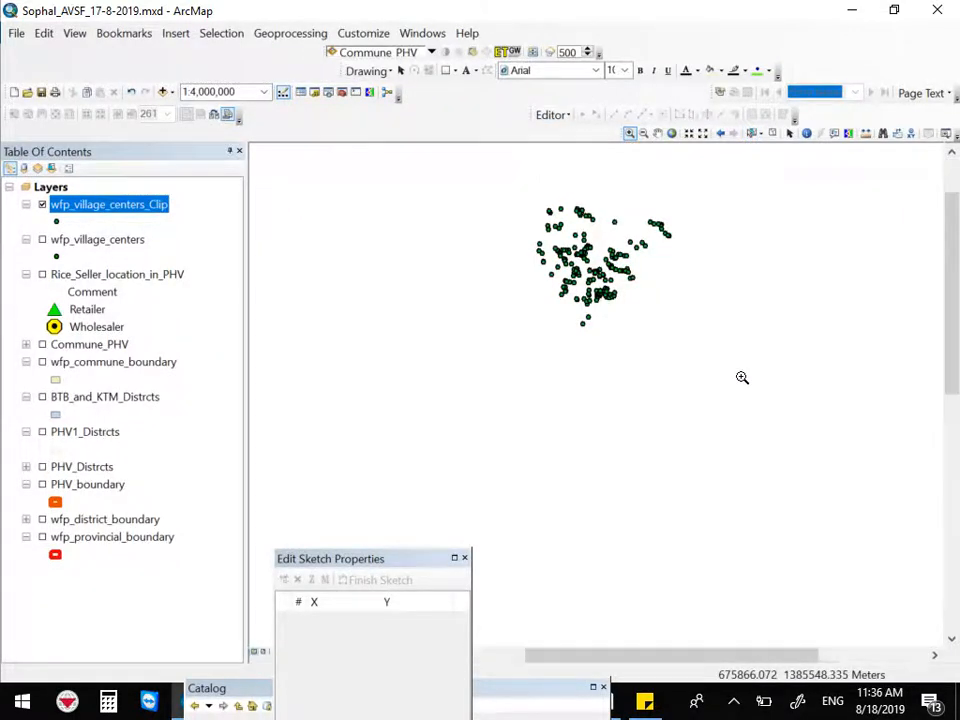
pyautogui.moveTo(308, 218); pyautogui.dragTo(761, 461)
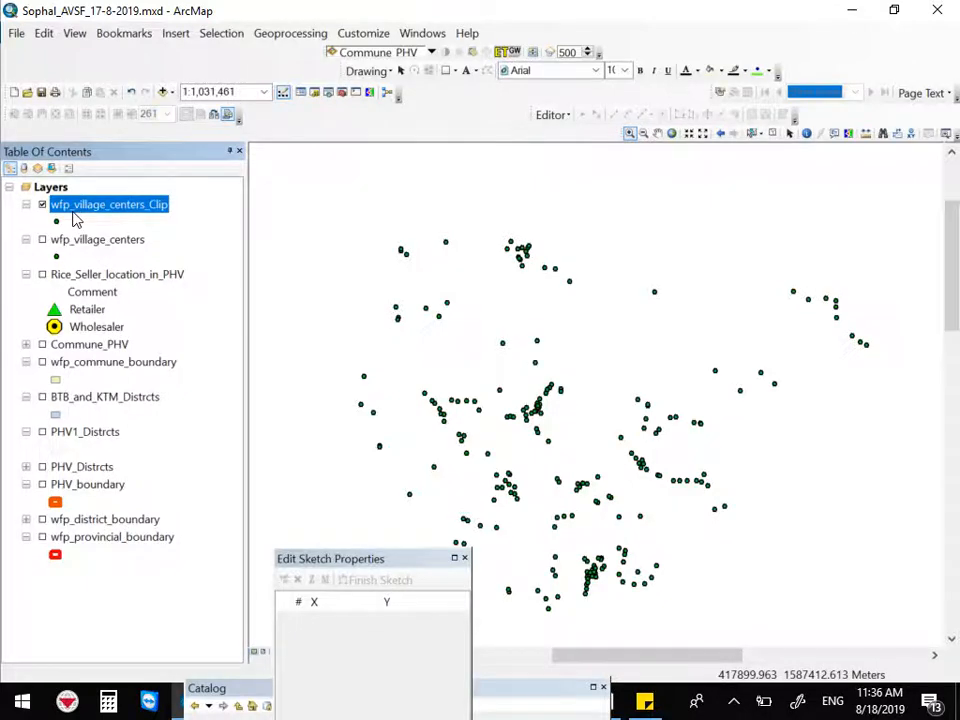
# Remove the wfp_village_centers_Clip layer and turn the wfp_provincial_boundary layer back on
pyautogui.rightClick(73, 214)
pyautogui.click(101, 242)
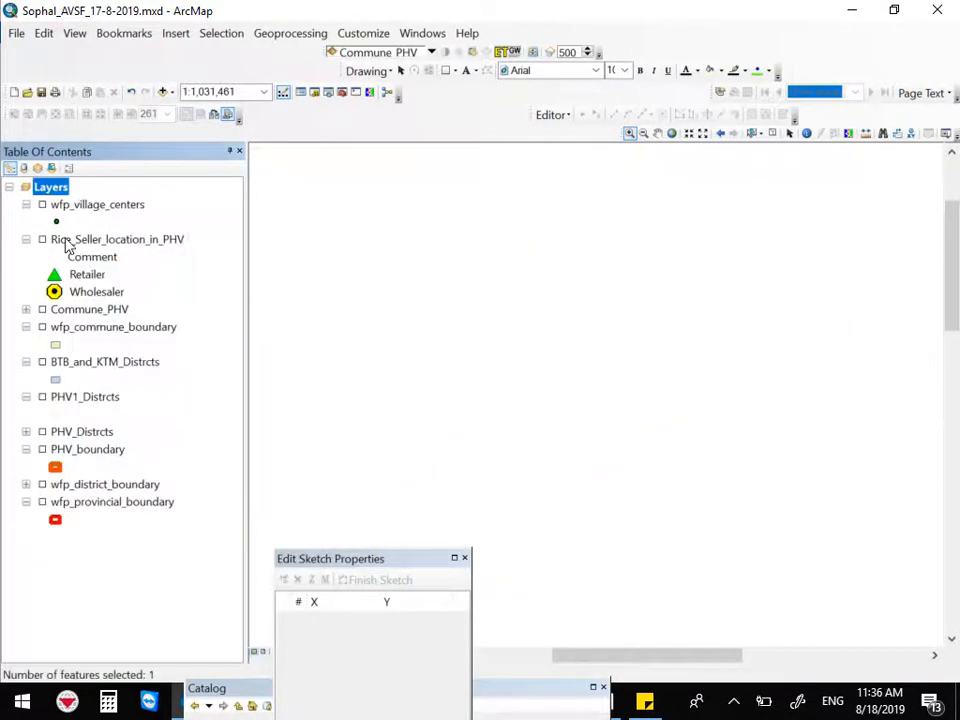
pyautogui.click(42, 503)
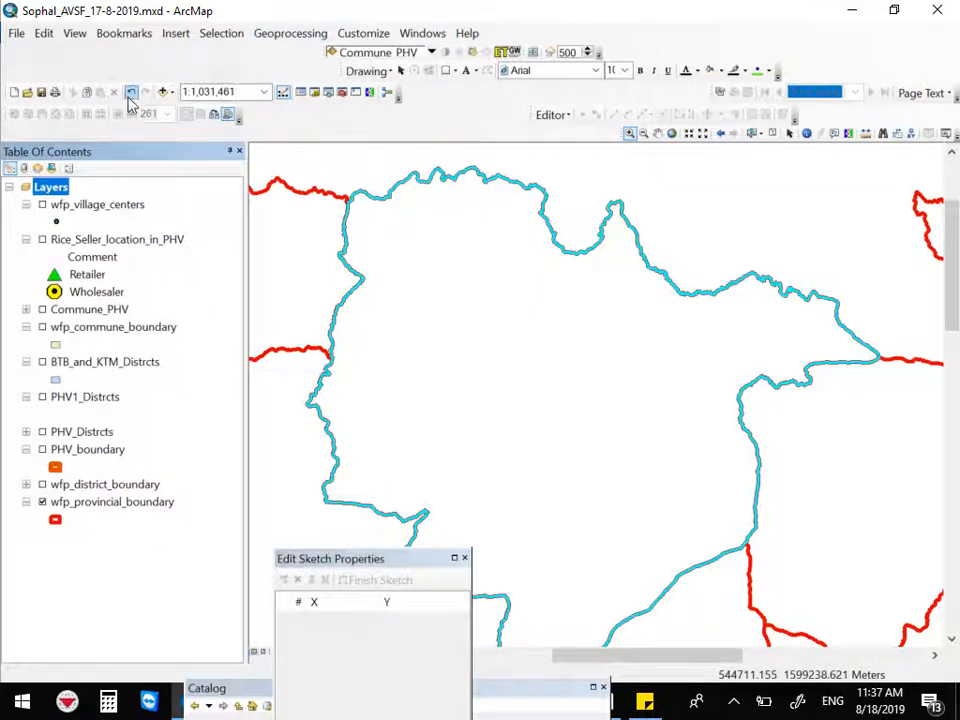
# Select the neighbouring province polygon with the Select Features tool
pyautogui.click(754, 134)
pyautogui.click(860, 432)
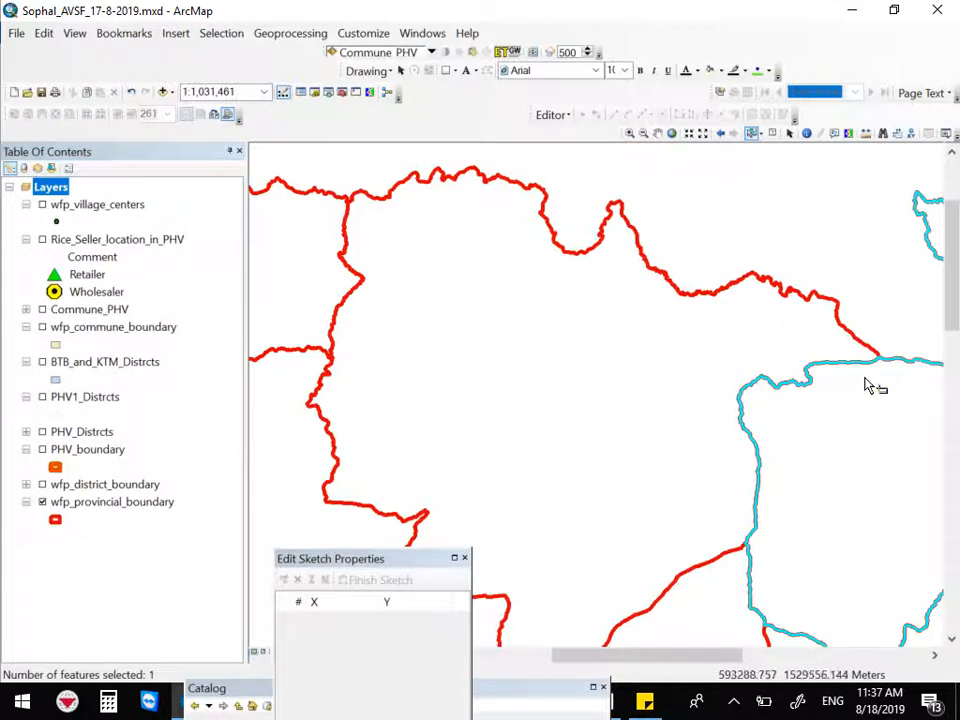
pyautogui.scroll(-2, 722, 285)
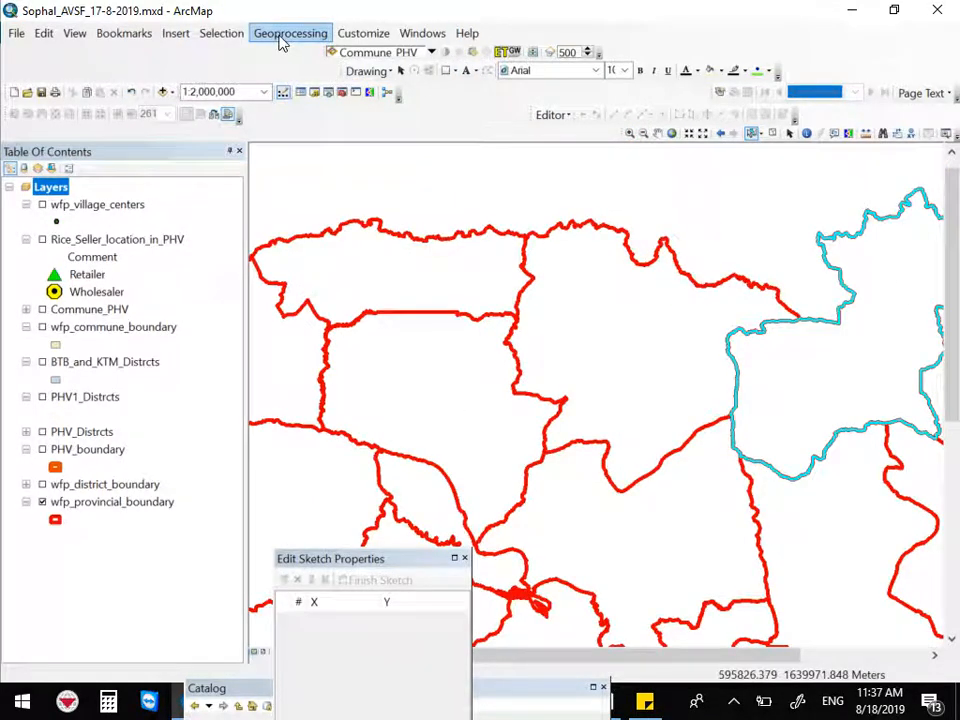
# Open the Clip tool and set its Input Features to wfp_village_centers
pyautogui.click(319, 36)
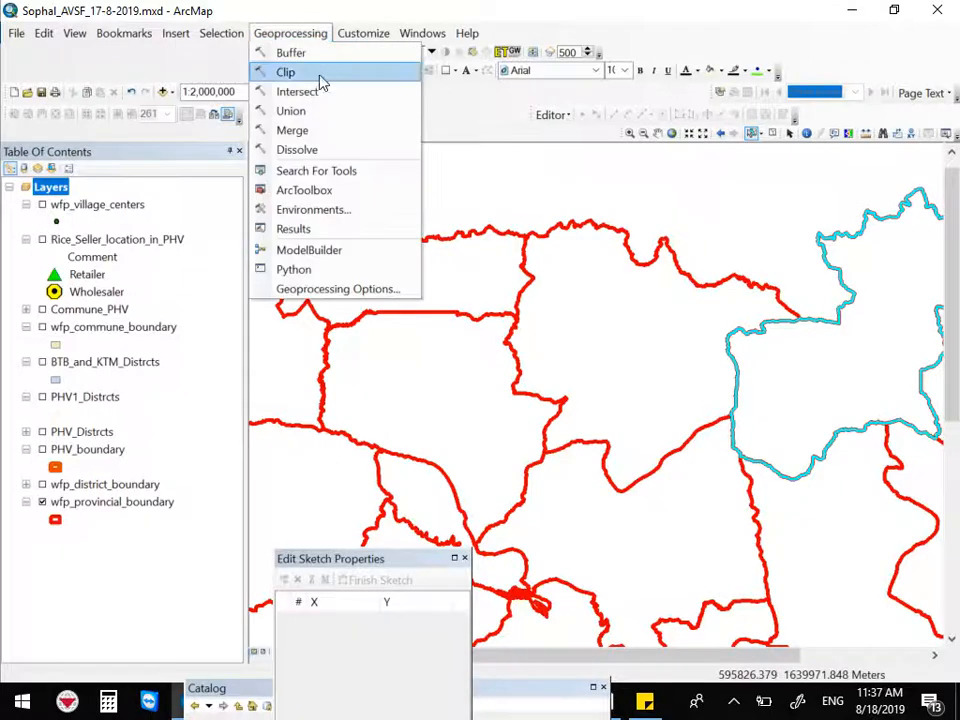
pyautogui.click(319, 72)
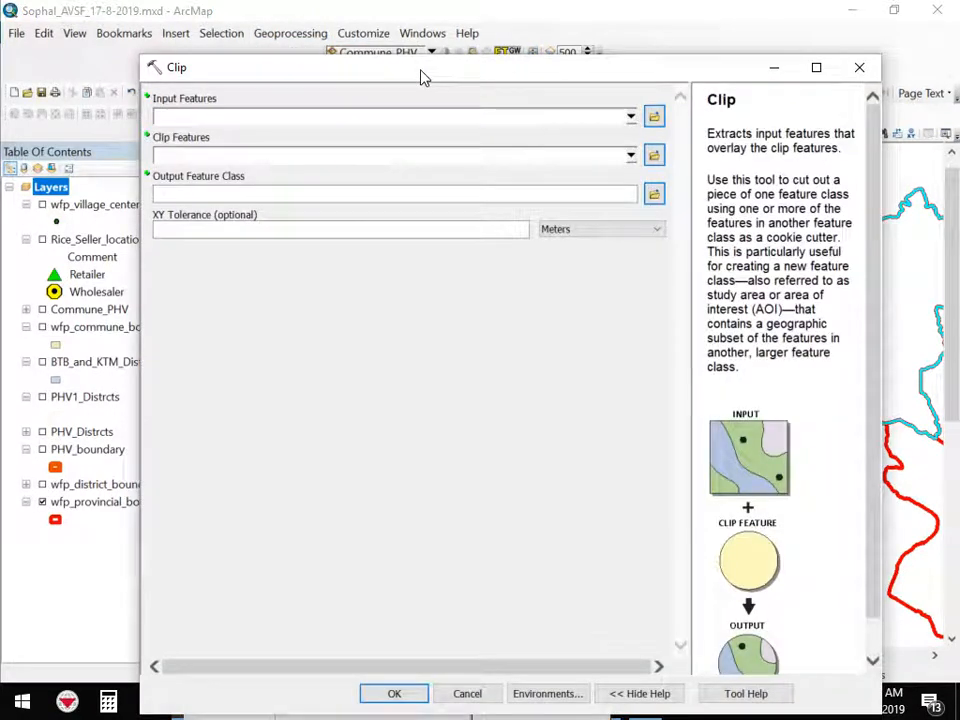
pyautogui.click(630, 118)
pyautogui.moveTo(632, 208); pyautogui.dragTo(630, 168)
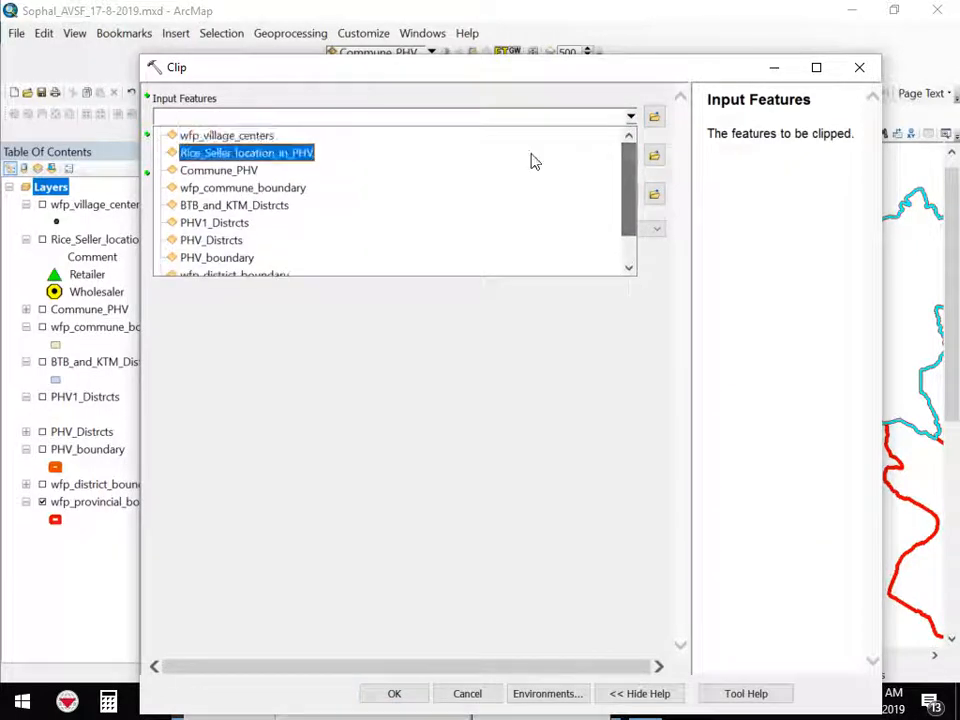
pyautogui.click(238, 140)
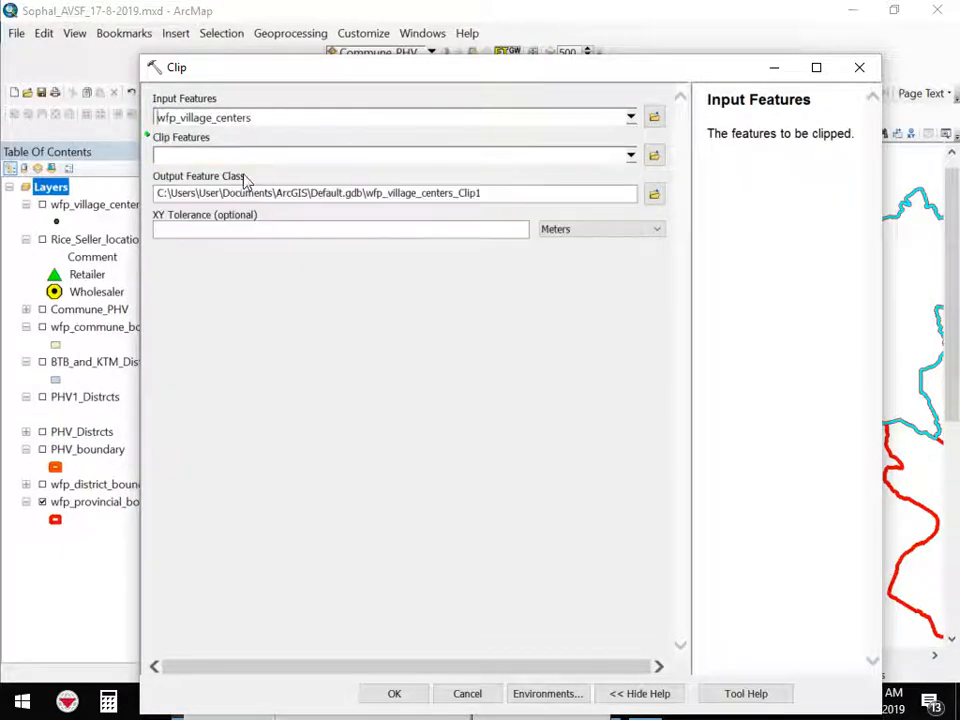
# Set the Clip Features to wfp_provincial_boundary
pyautogui.click(631, 158)
pyautogui.moveTo(632, 217); pyautogui.dragTo(594, 312)
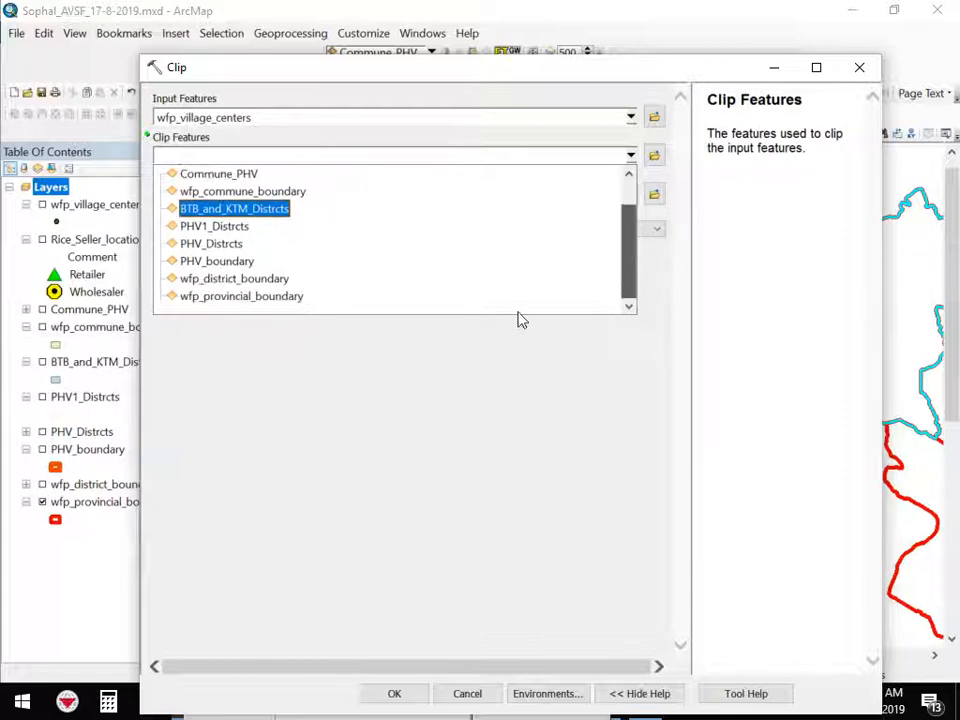
pyautogui.click(255, 297)
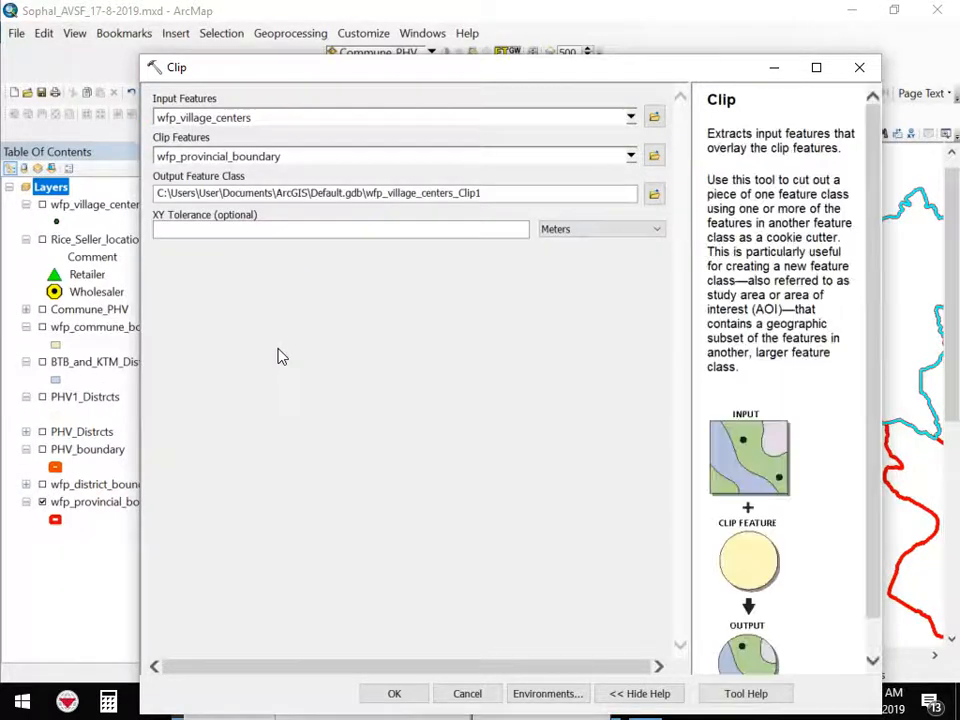
# Save the output feature class as Vi_OMC.shp in the GIS data folder and run the Clip
pyautogui.click(654, 193)
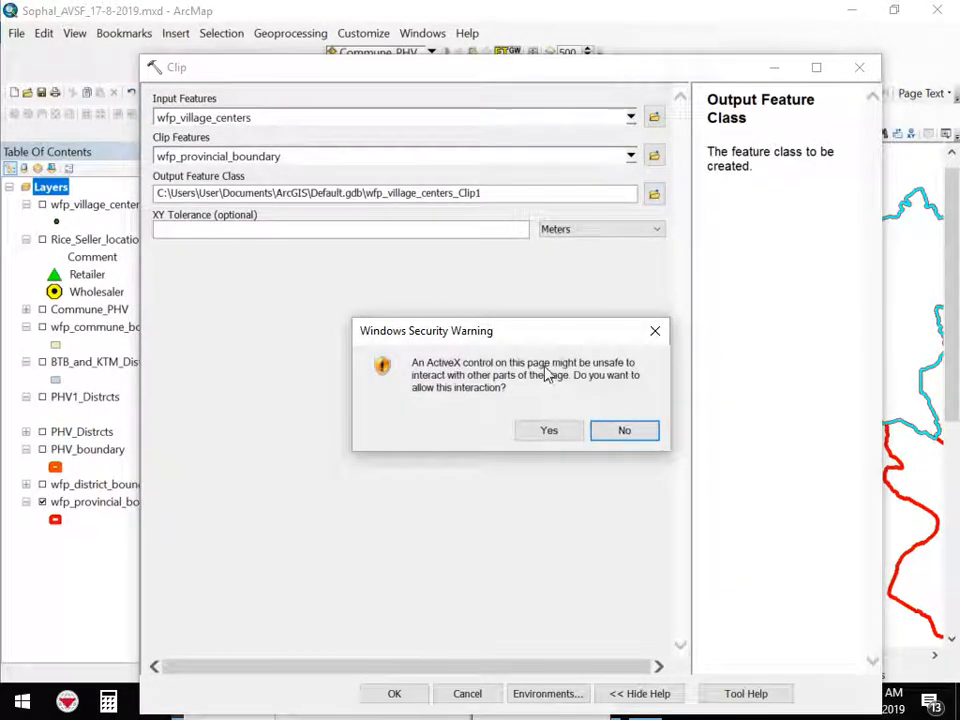
pyautogui.click(518, 436)
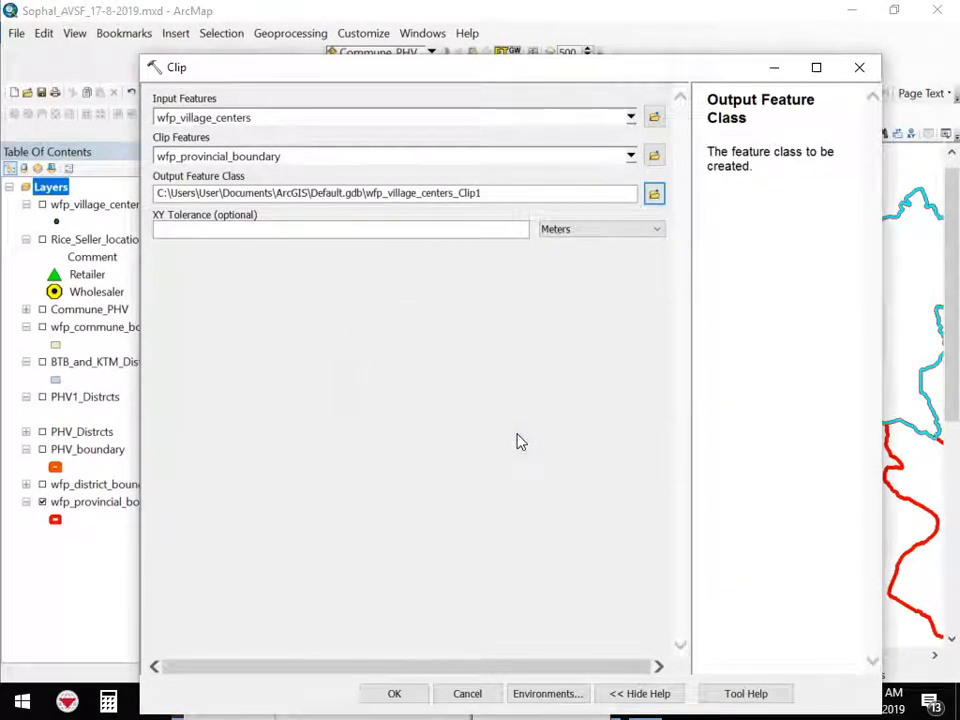
pyautogui.click(654, 195)
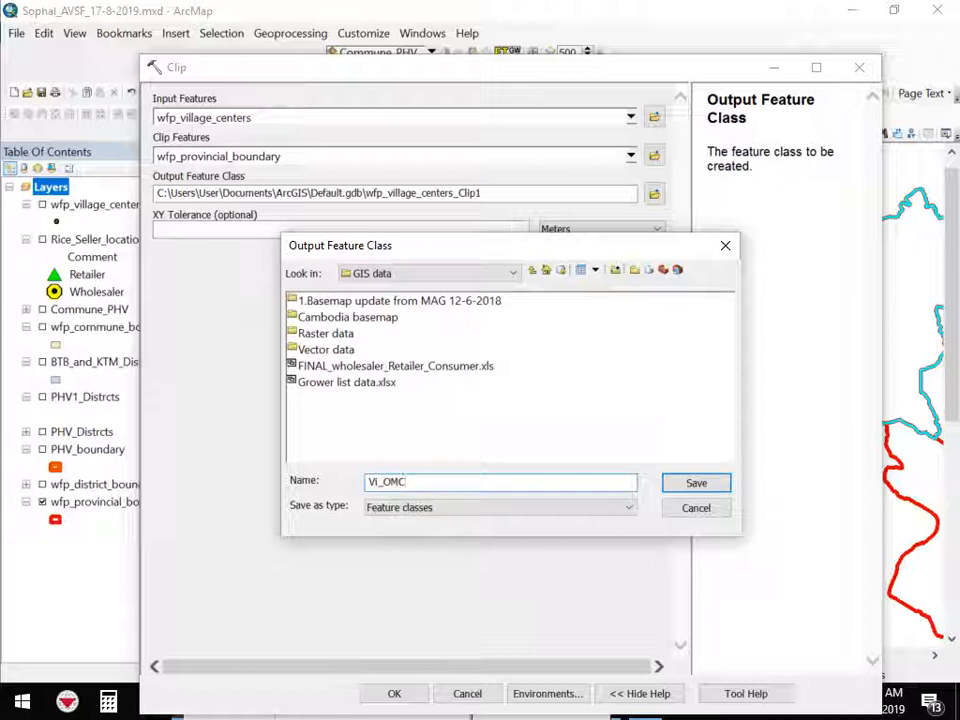
pyautogui.click(697, 484)
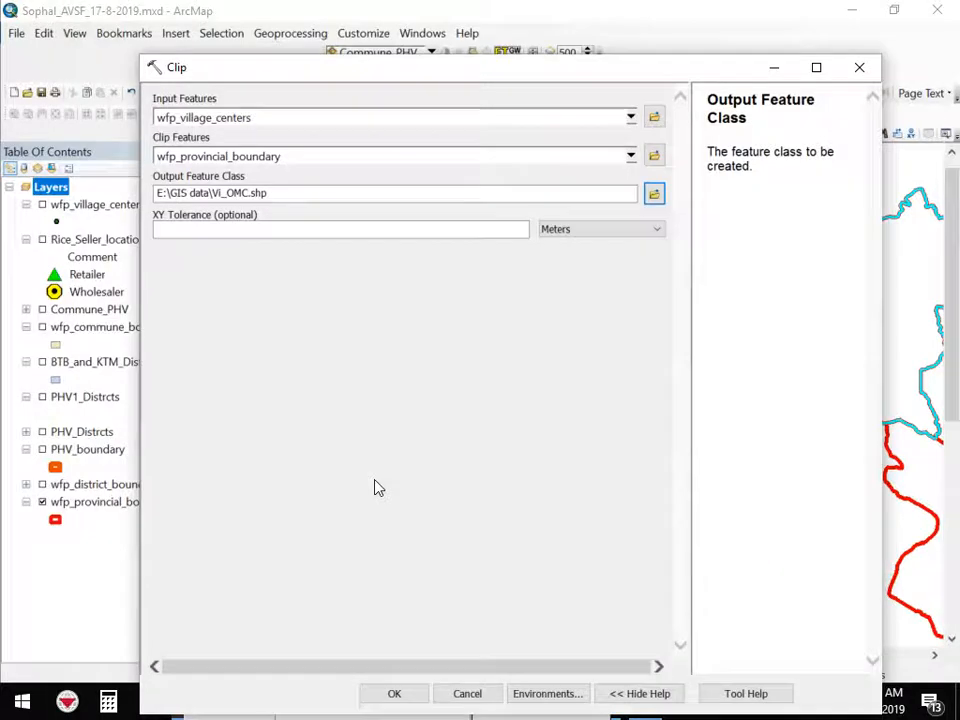
pyautogui.click(378, 699)
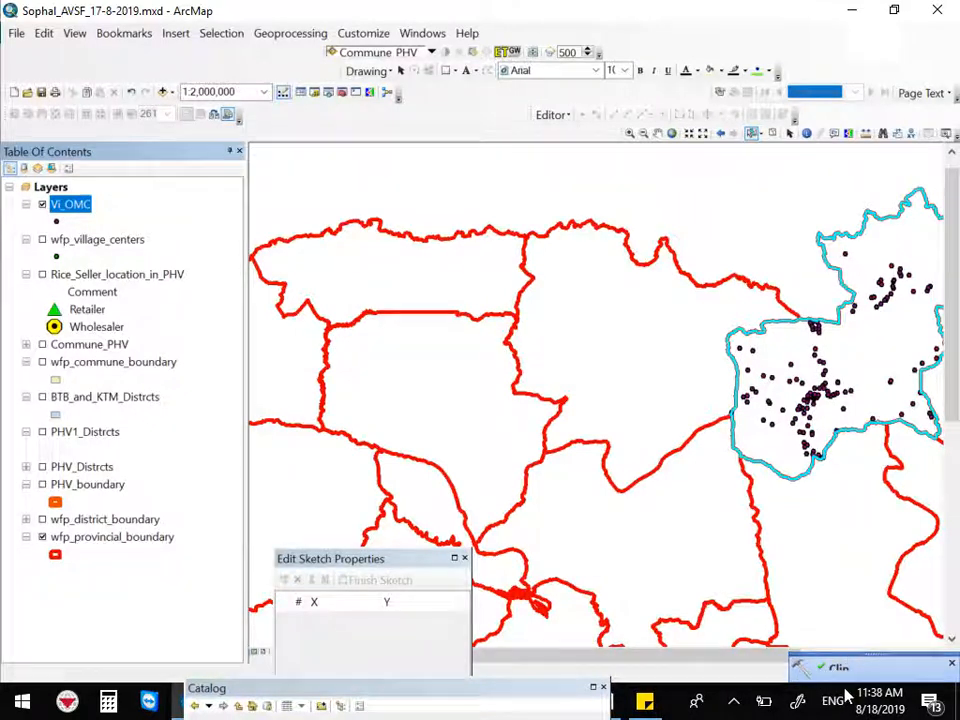
# Close the Clip notification and pan and zoom around the clipped Vi_OMC points inside the selected province
pyautogui.click(952, 664)
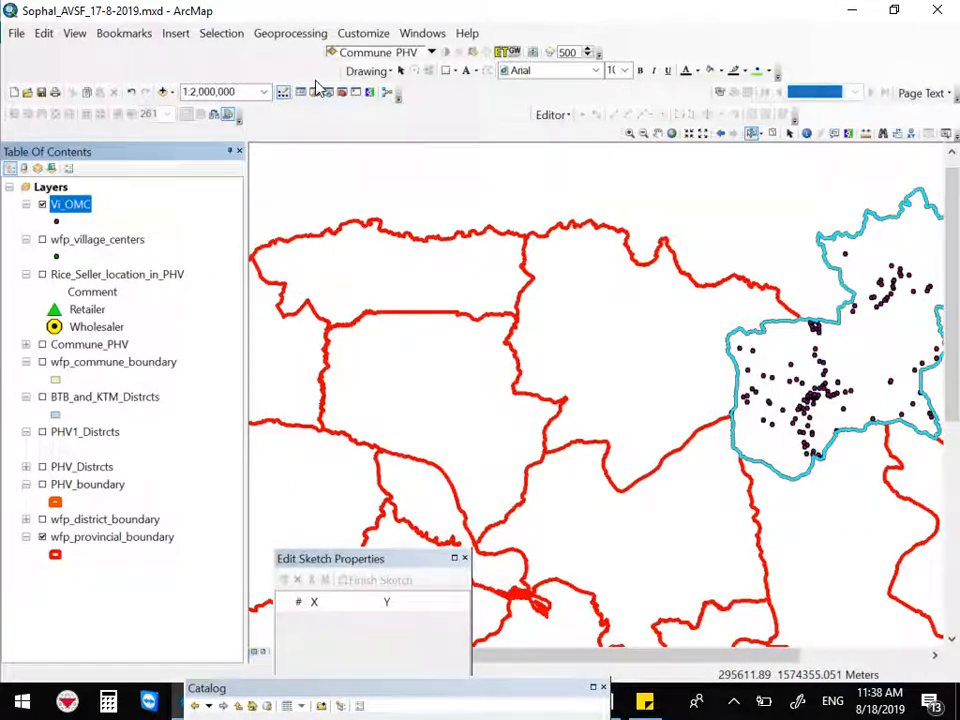
pyautogui.click(658, 133)
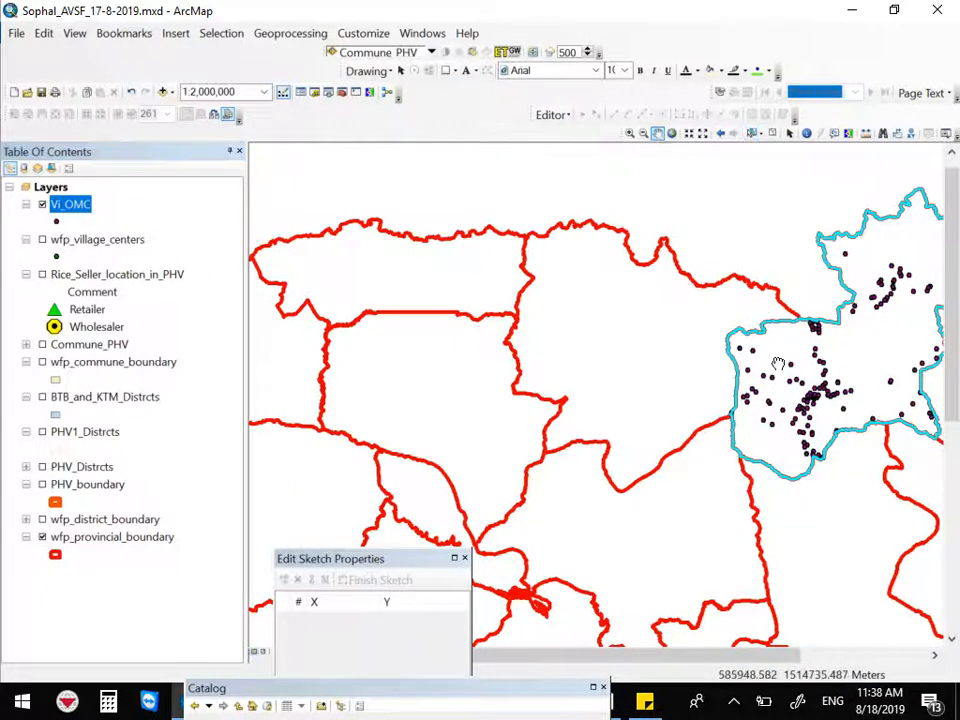
pyautogui.moveTo(778, 364); pyautogui.dragTo(524, 388)
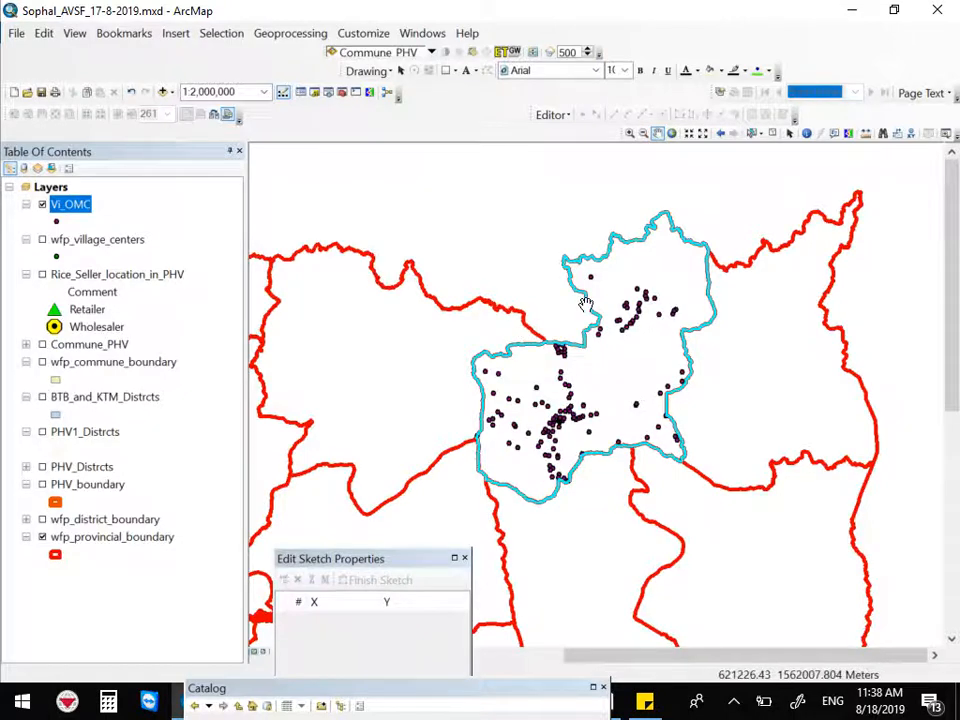
pyautogui.scroll(-3, 583, 300)
pyautogui.moveTo(570, 486); pyautogui.dragTo(521, 398)
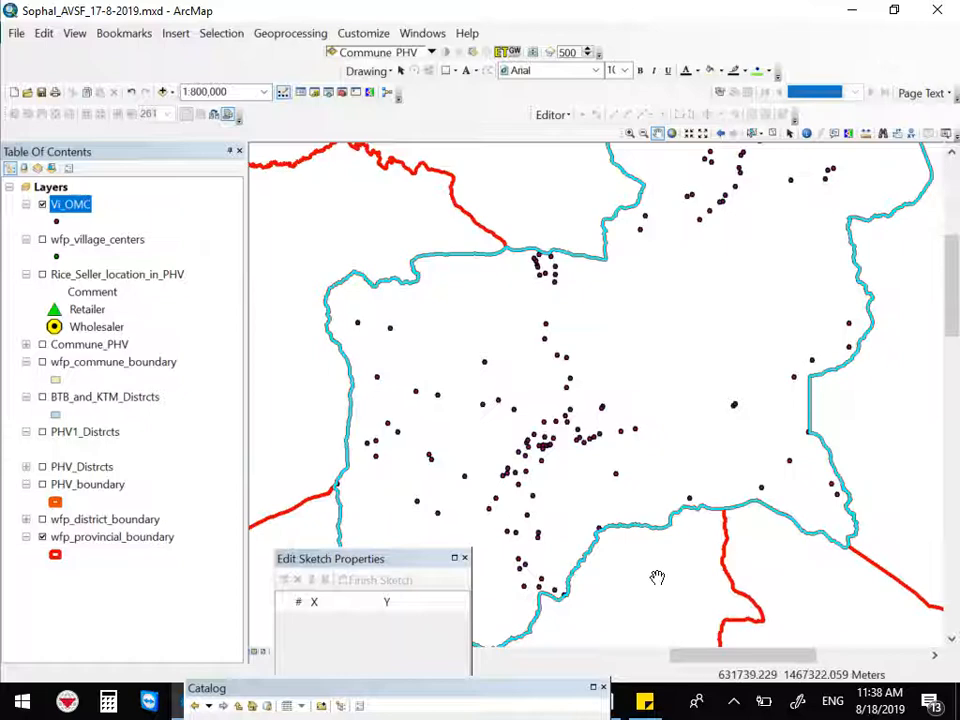
pyautogui.moveTo(400, 559)
pyautogui.mouseDown()
pyautogui.moveTo(568, 568)
pyautogui.moveTo(900, 610)
pyautogui.moveTo(905, 600)
pyautogui.mouseUp()
# Try to open the attribute table of the Vi_OMC layer
pyautogui.rightClick(68, 205)
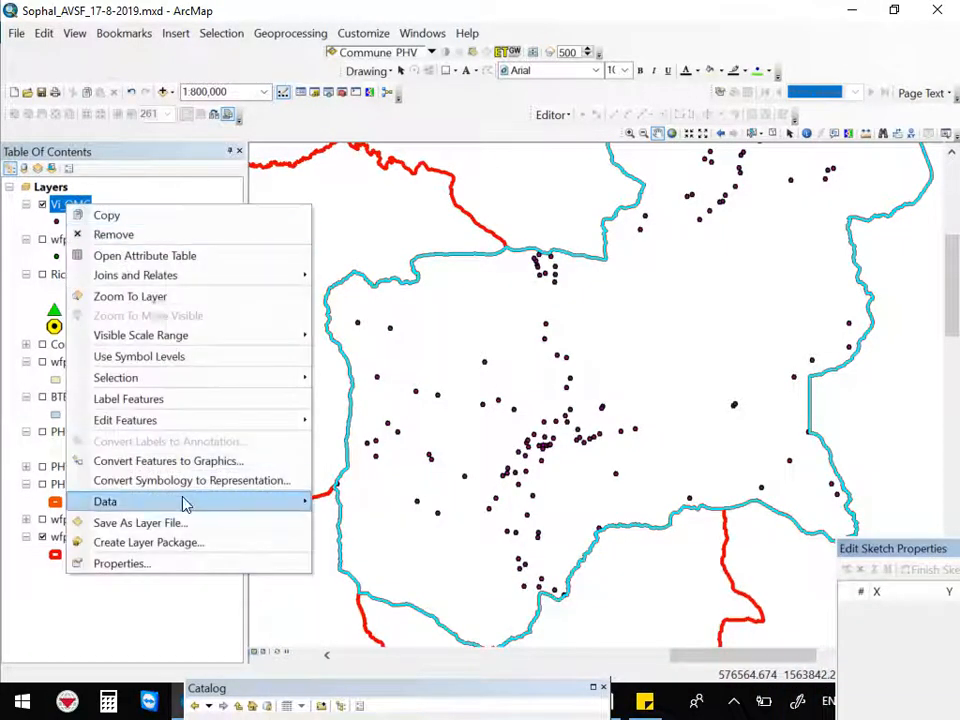
pyautogui.click(122, 257)
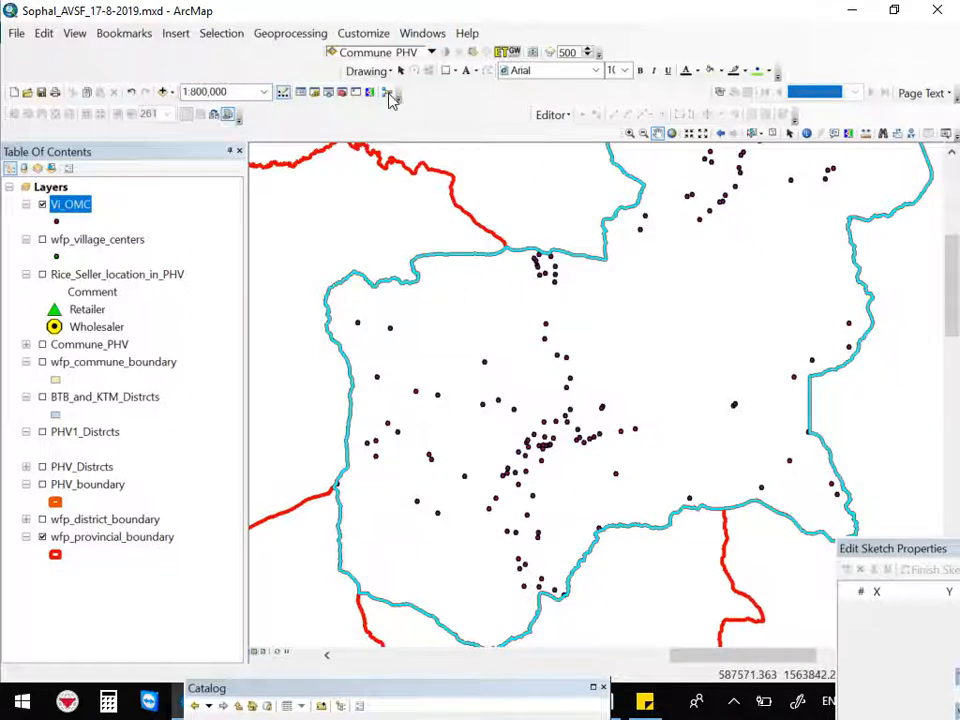
pyautogui.rightClick(72, 204)
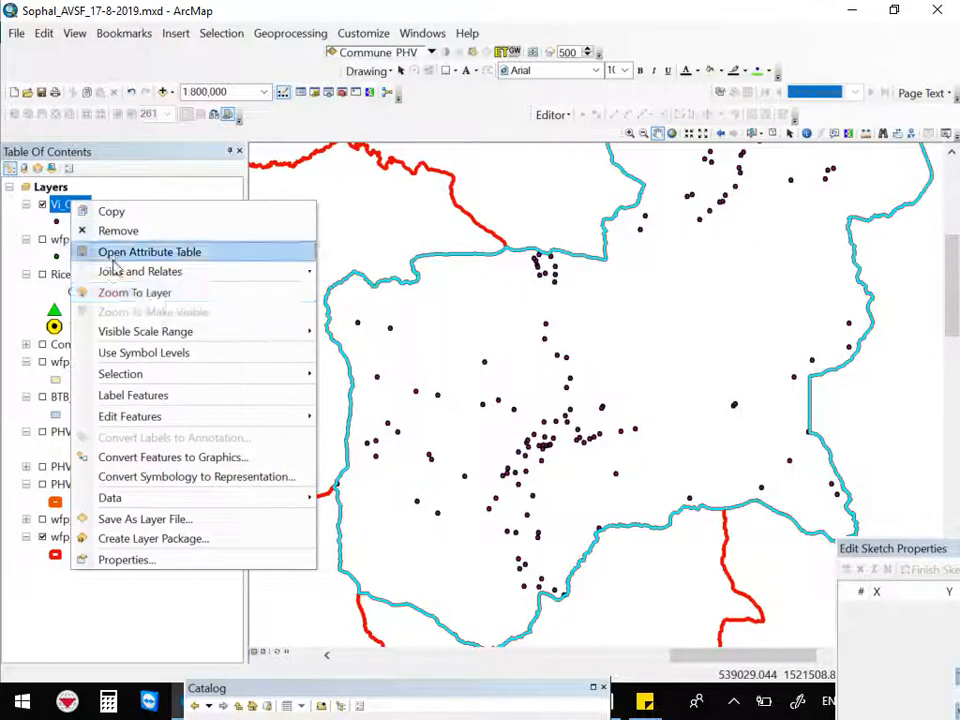
pyautogui.click(139, 251)
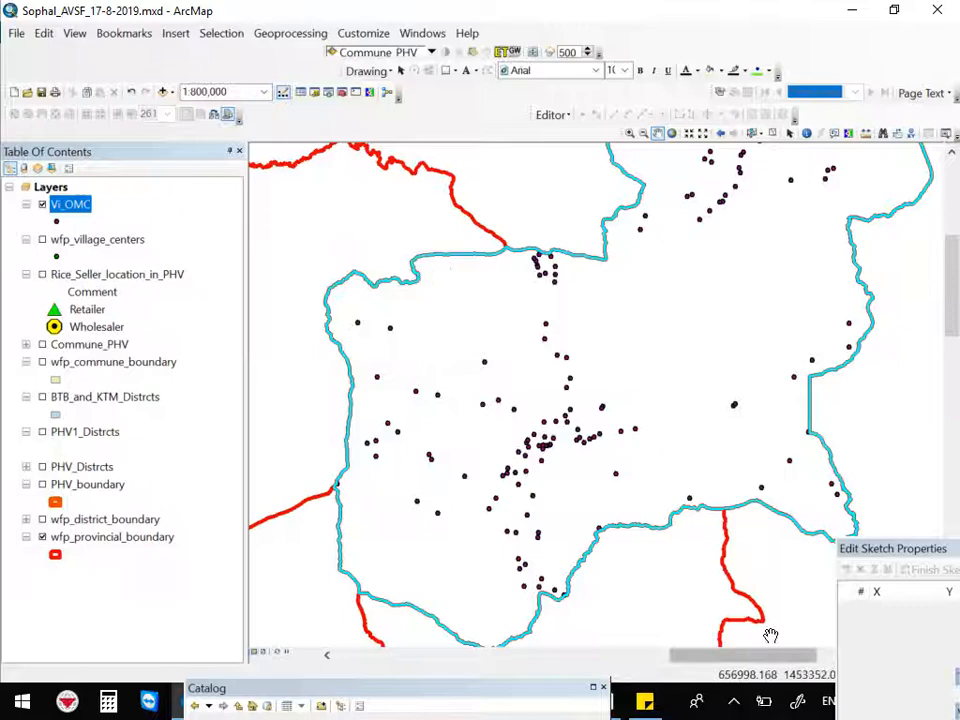
# Bring up the Catalog window to view the GIS data folder contents, then close it
pyautogui.moveTo(462, 692); pyautogui.dragTo(570, 272)
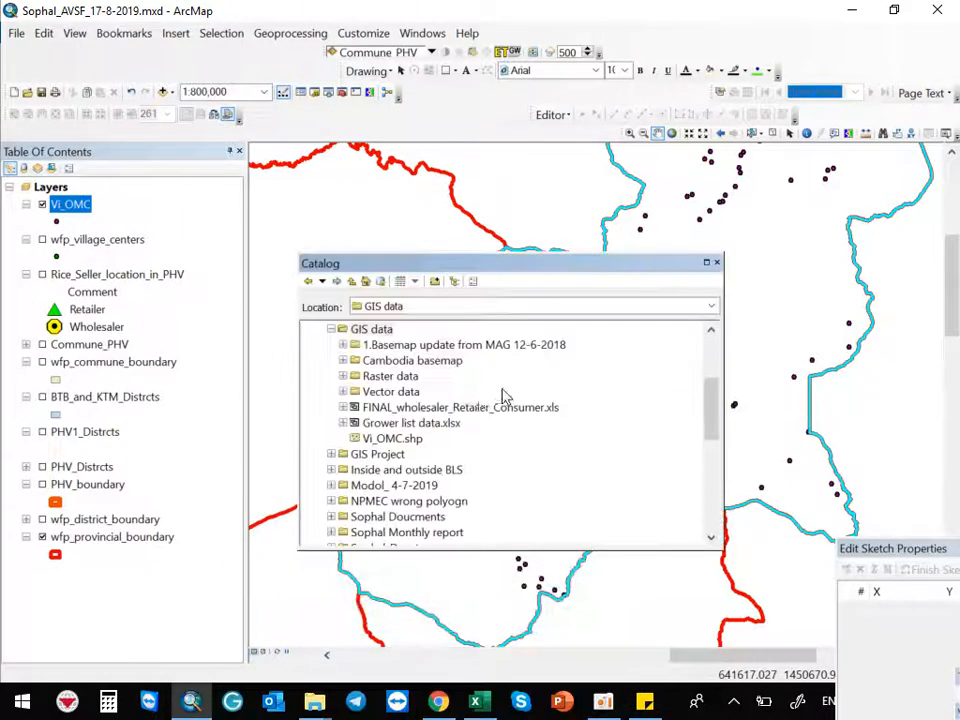
pyautogui.click(716, 262)
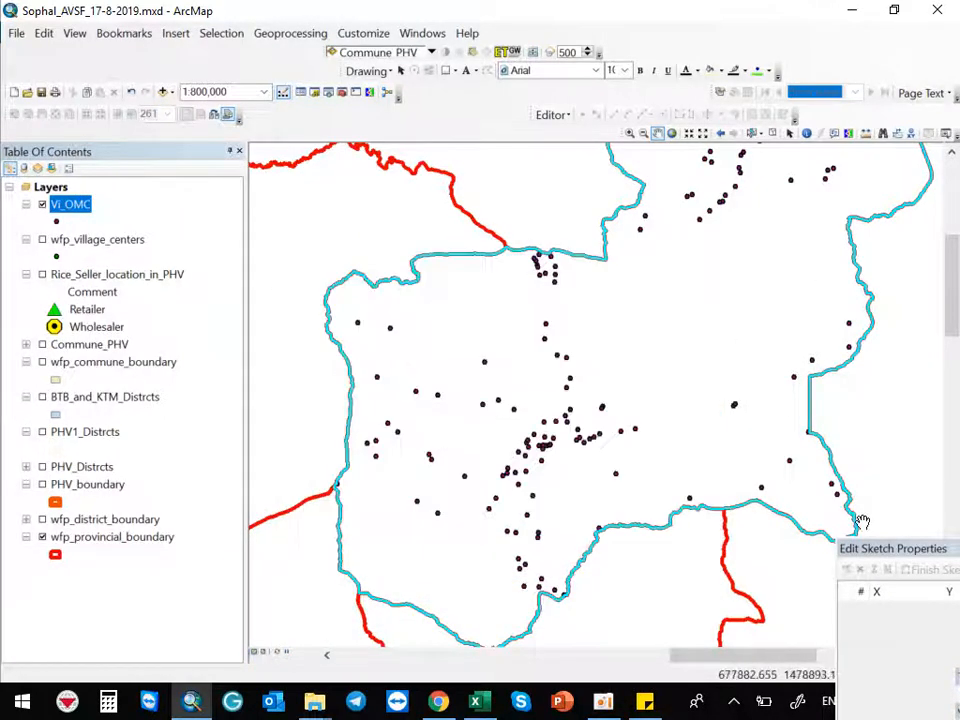
pyautogui.rightClick(66, 208)
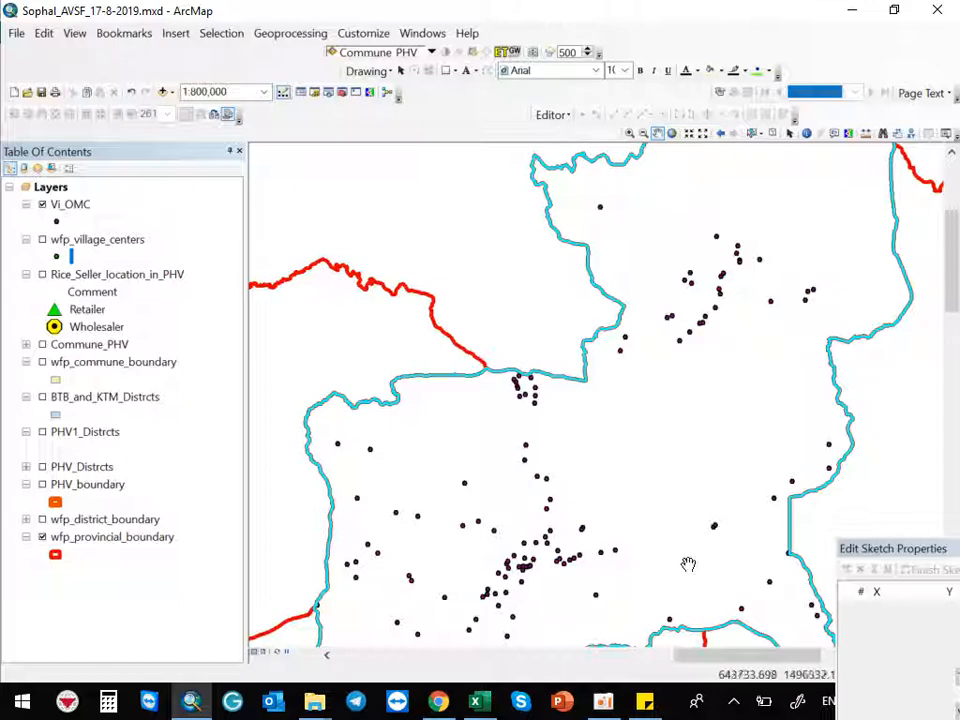
pyautogui.click(608, 704)
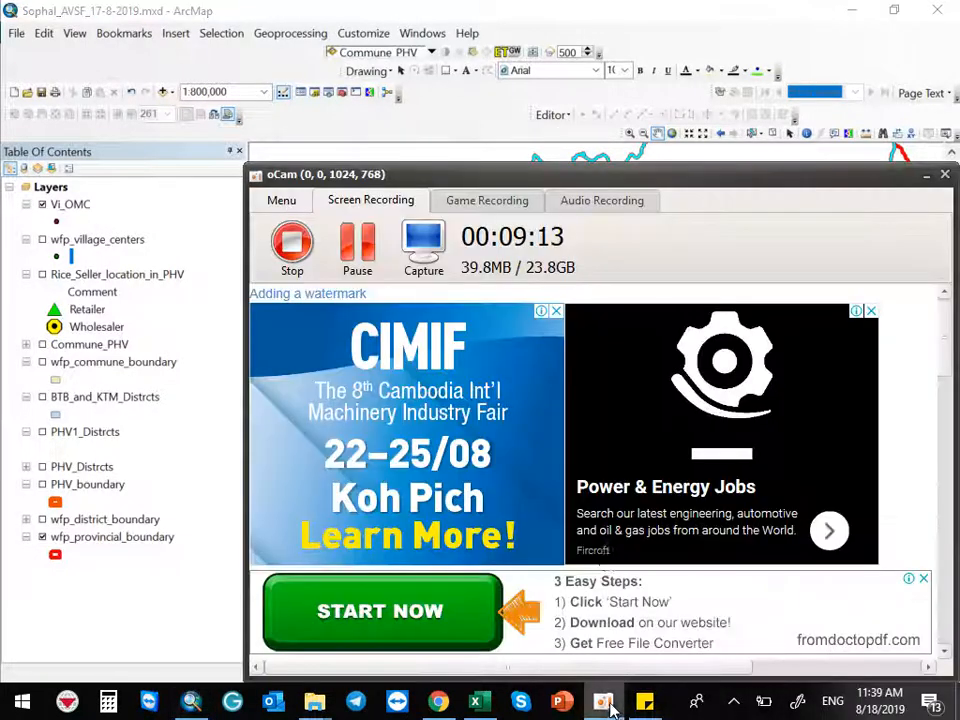